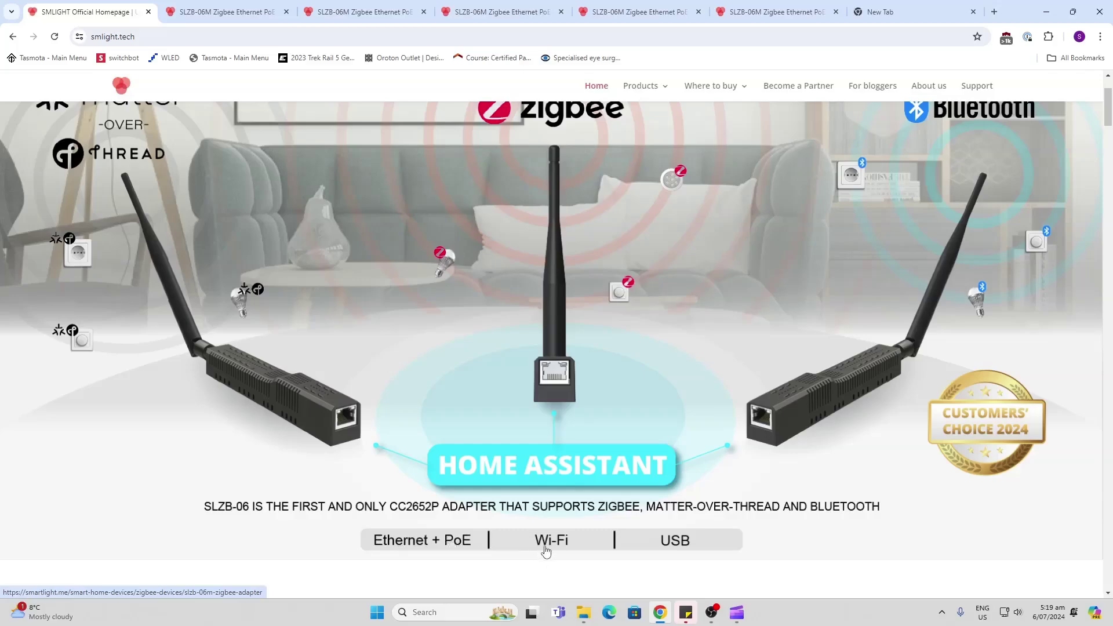
Scroll through the pages to find SLZB-06M among the router's wired clients at 192.168.0.68.
scroll(686, 548, "down", 12)
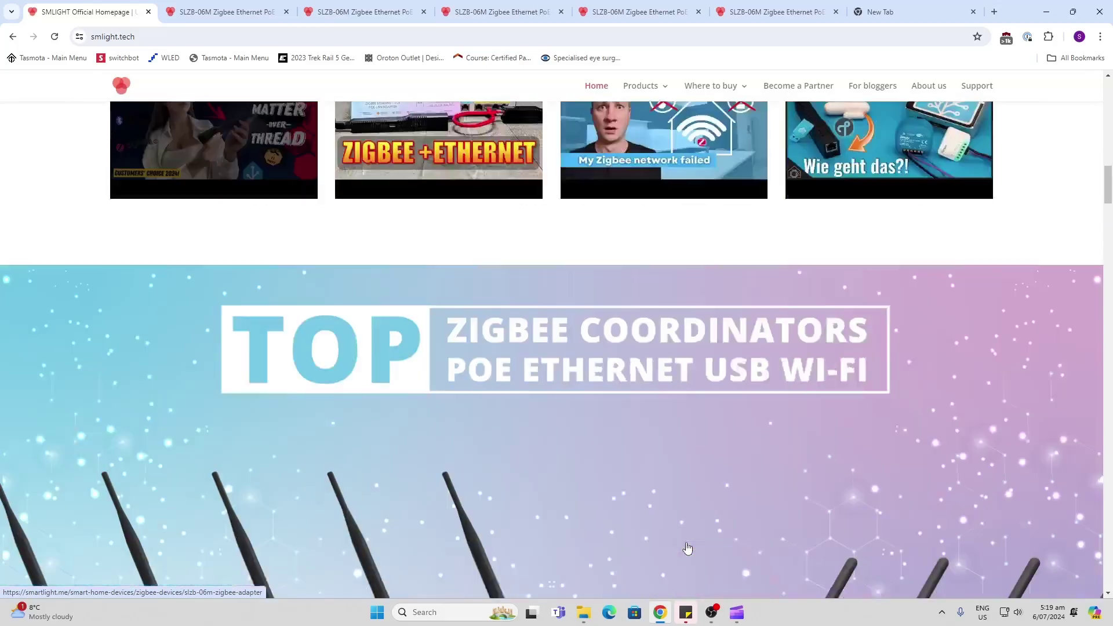
scroll(686, 547, "down", 6)
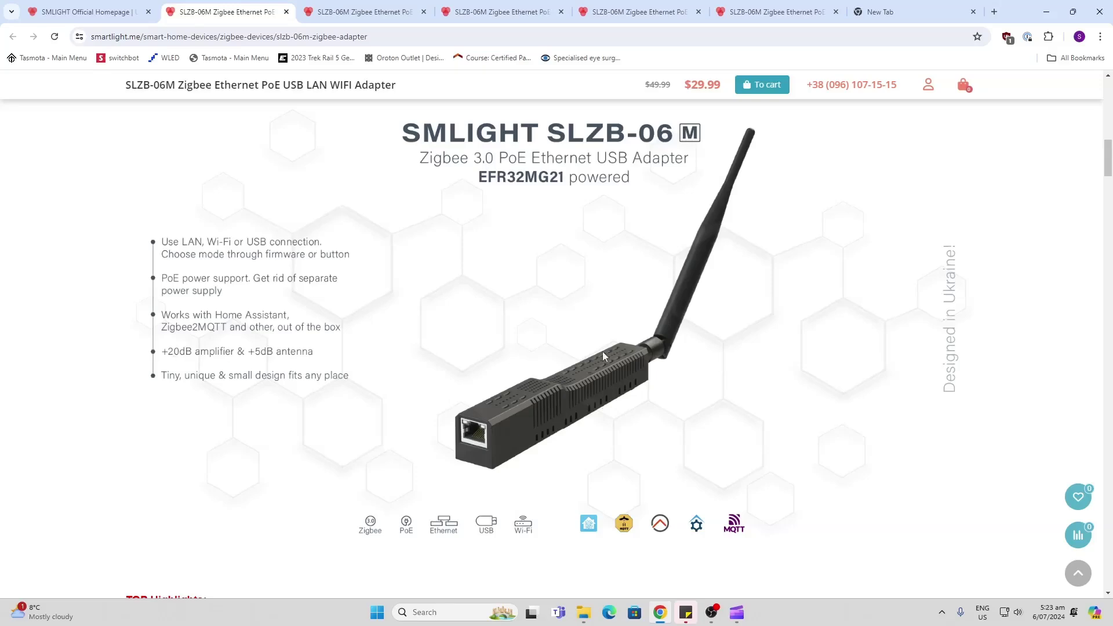
scroll(555, 365, "down", 10)
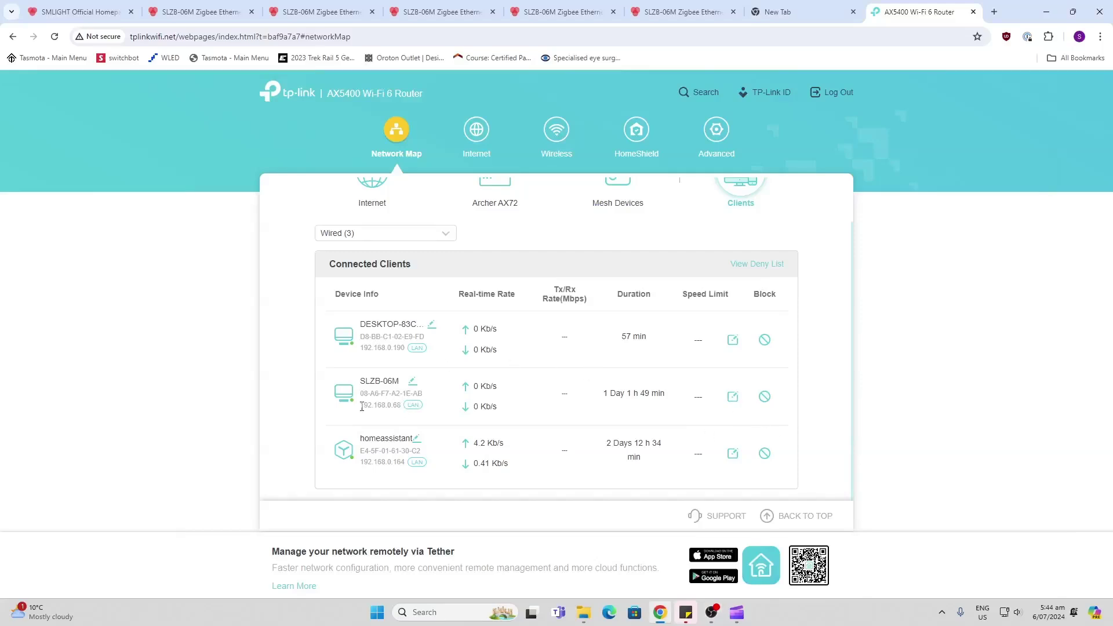
Open a new tab and paste-and-go to 192.168.0.68 to reach the SLZB-06M dashboard.
left_click(994, 11)
right_click(666, 37)
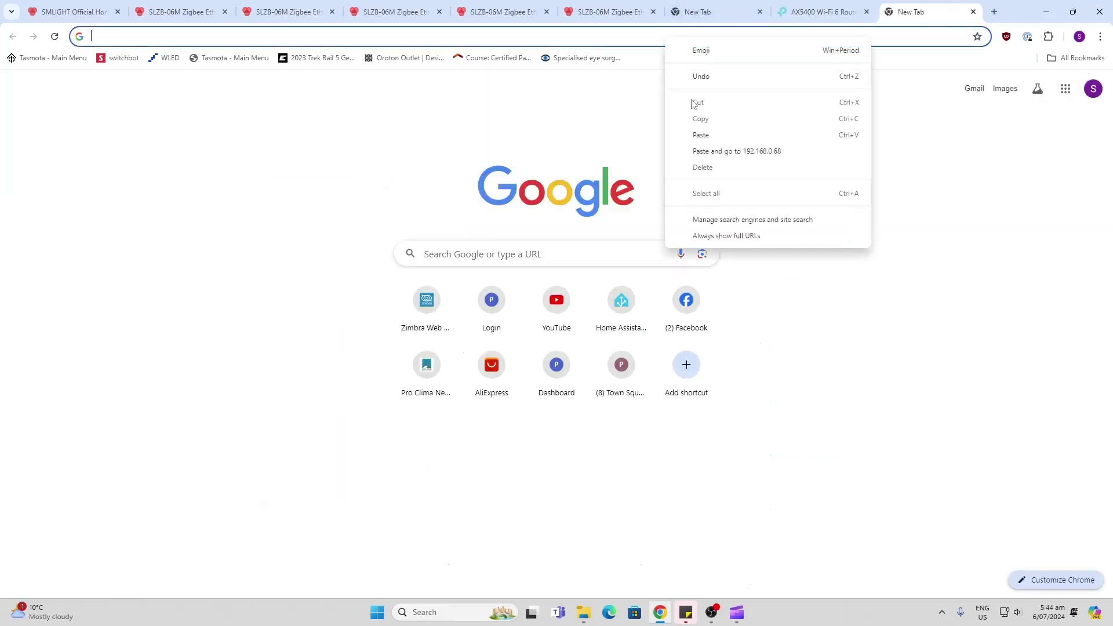
left_click(711, 151)
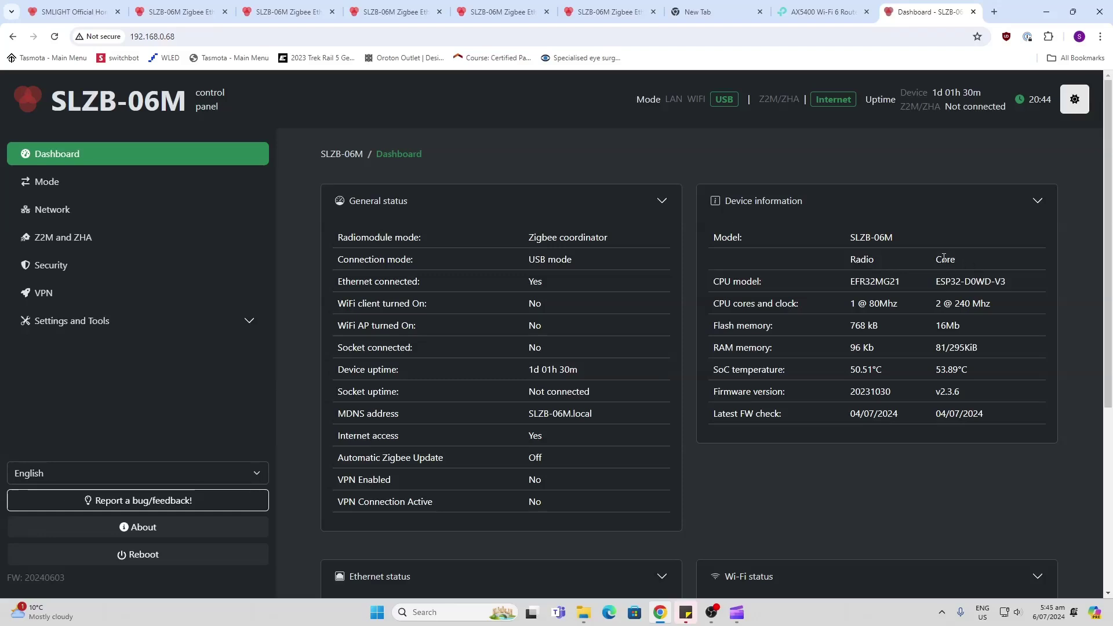
double_click(862, 369)
left_click_drag(933, 368, 953, 369)
left_click_drag(780, 392, 880, 391)
left_click(912, 389)
scroll(590, 394, "down", 5)
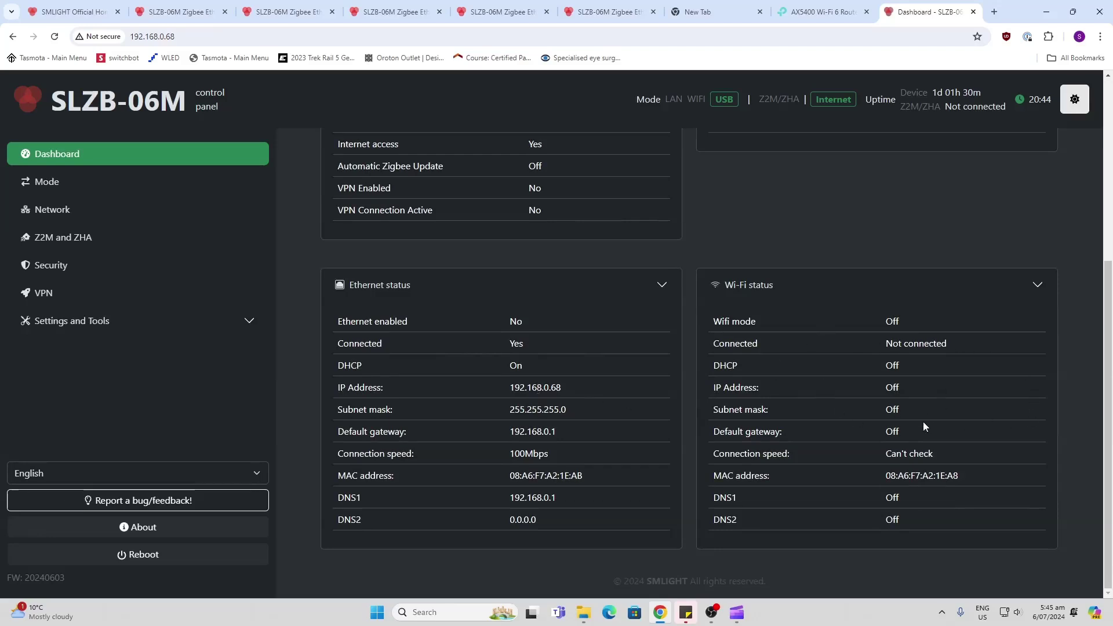
Open the Mode page to confirm Zigbee Coordinator with USB connection and network kept on.
left_click(99, 187)
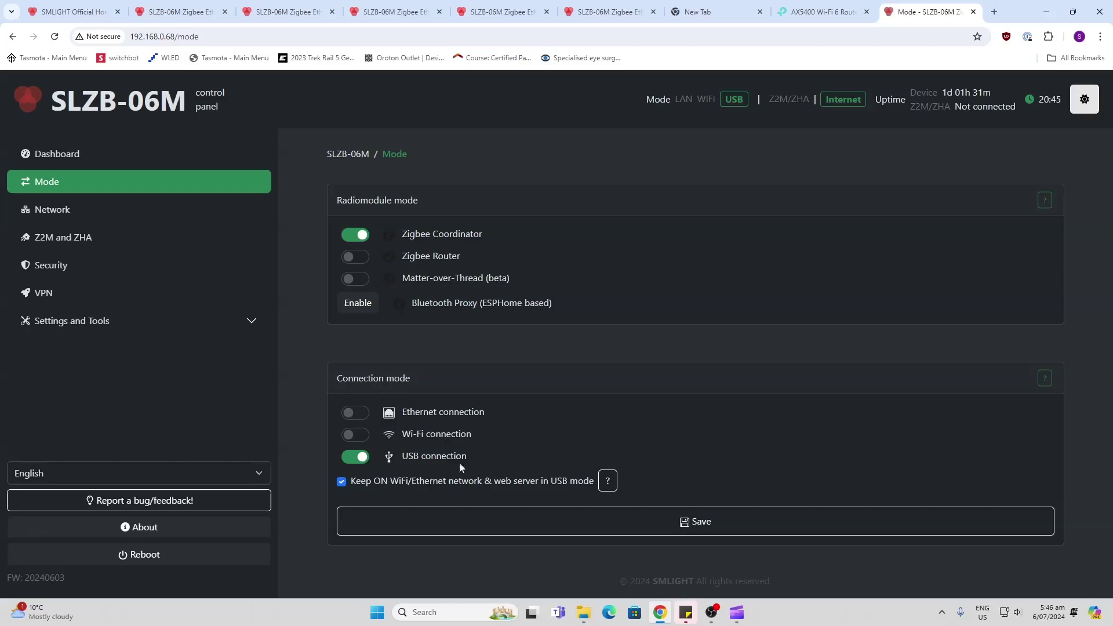
Look through the SLZB-06M Network settings page.
left_click(46, 215)
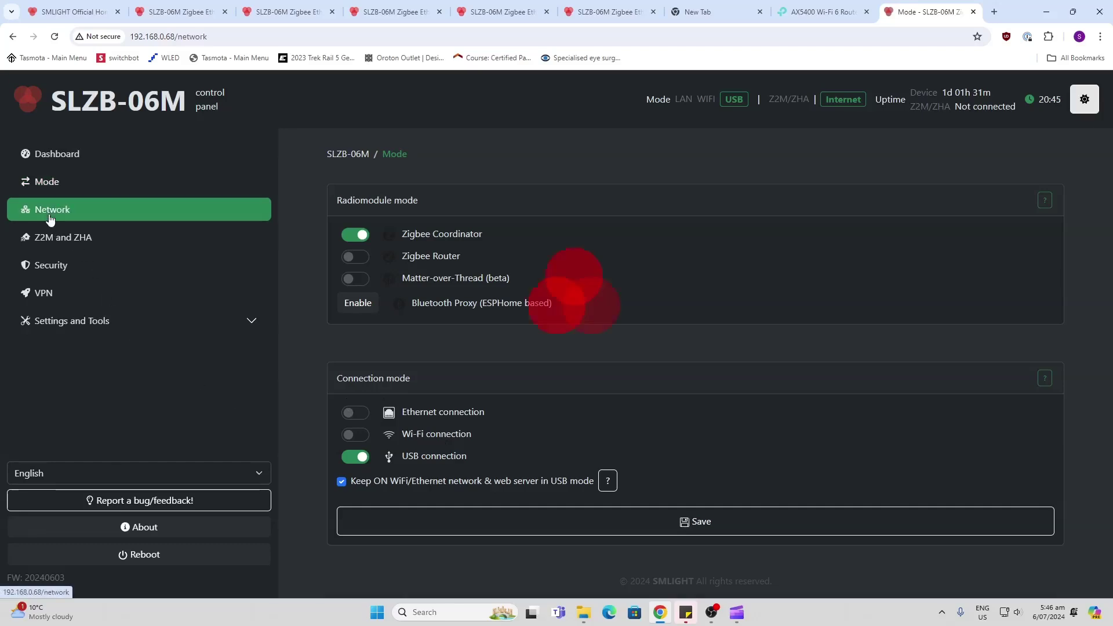
scroll(616, 347, "down", 4)
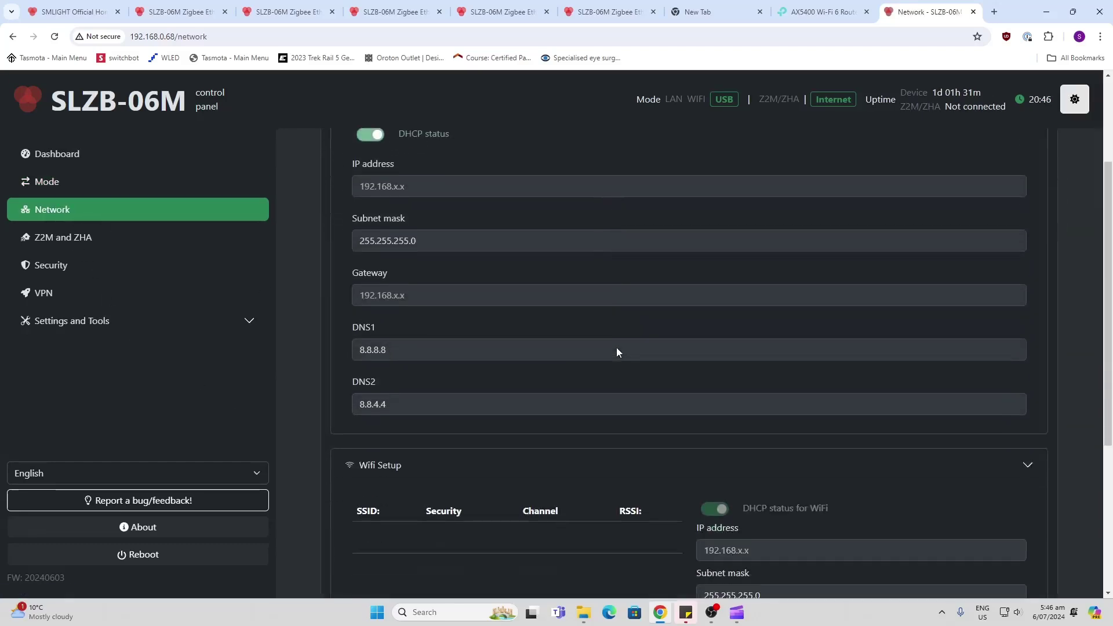
scroll(616, 348, "down", 3)
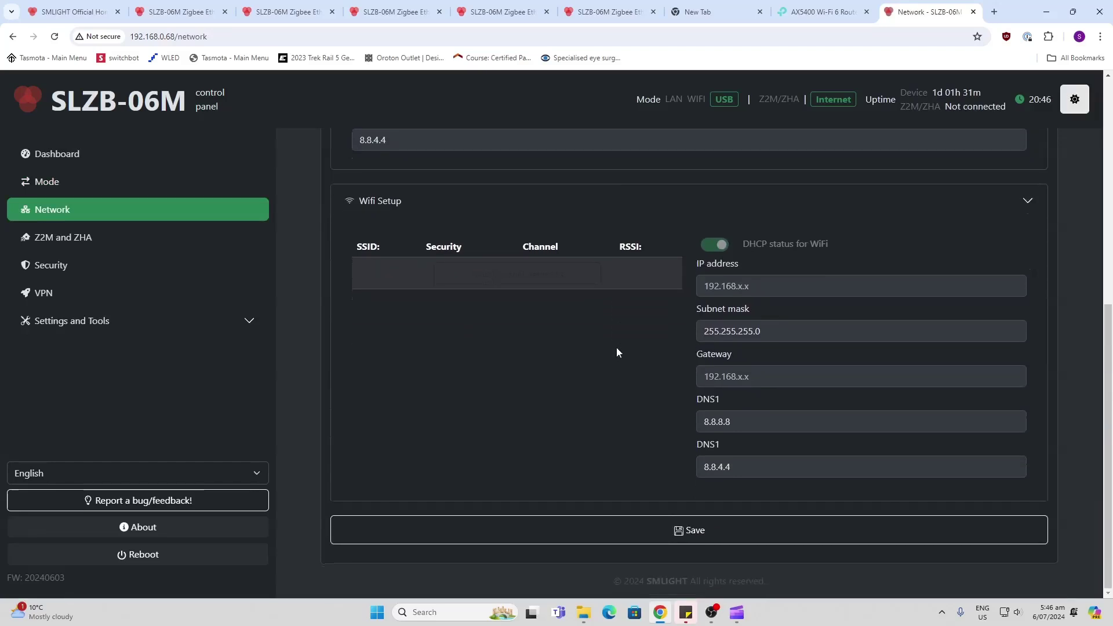
scroll(616, 353, "up", 7)
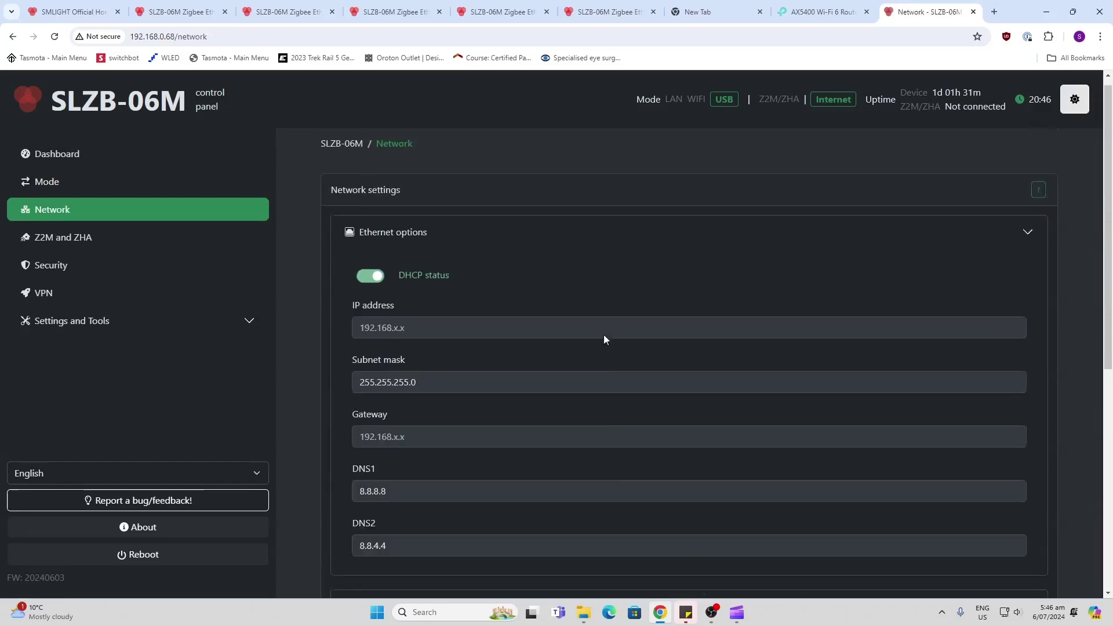
Review the Z2M and ZHA config: tcp://192.168.0.68:6638, baudrate 115200, adapter ezsp.
left_click(82, 244)
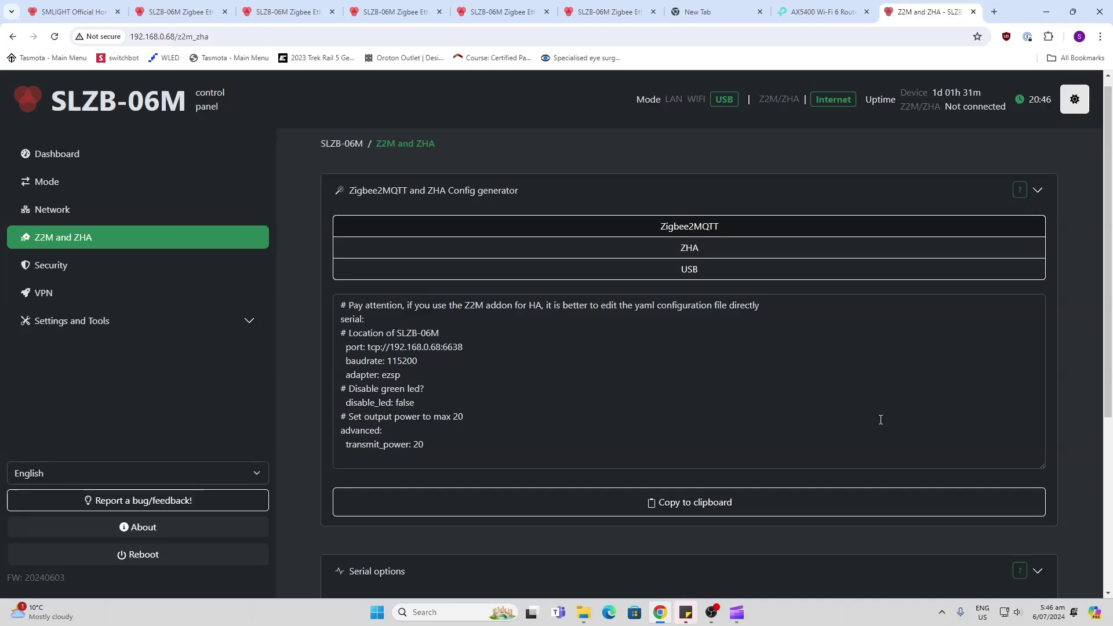
scroll(881, 420, "down", 1)
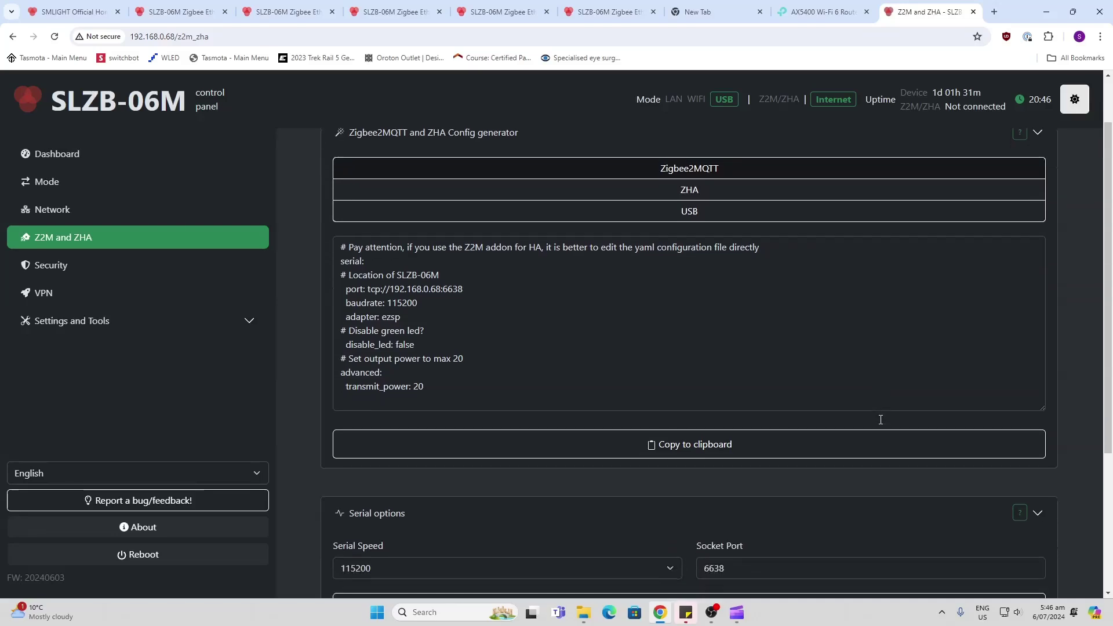
scroll(879, 423, "up", 1)
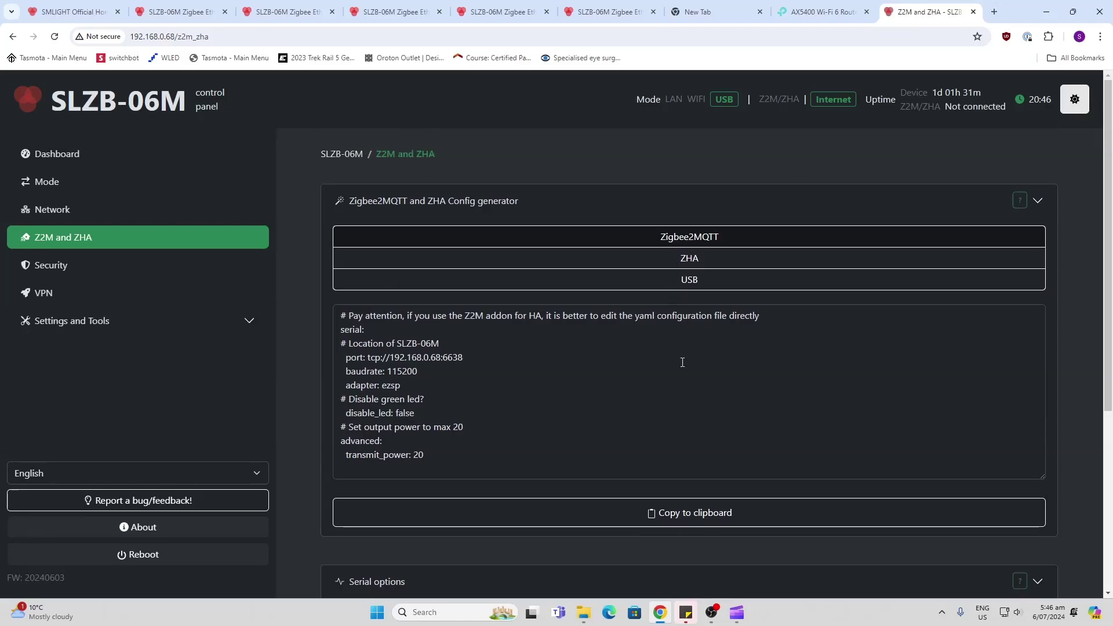
scroll(682, 365, "down", 5)
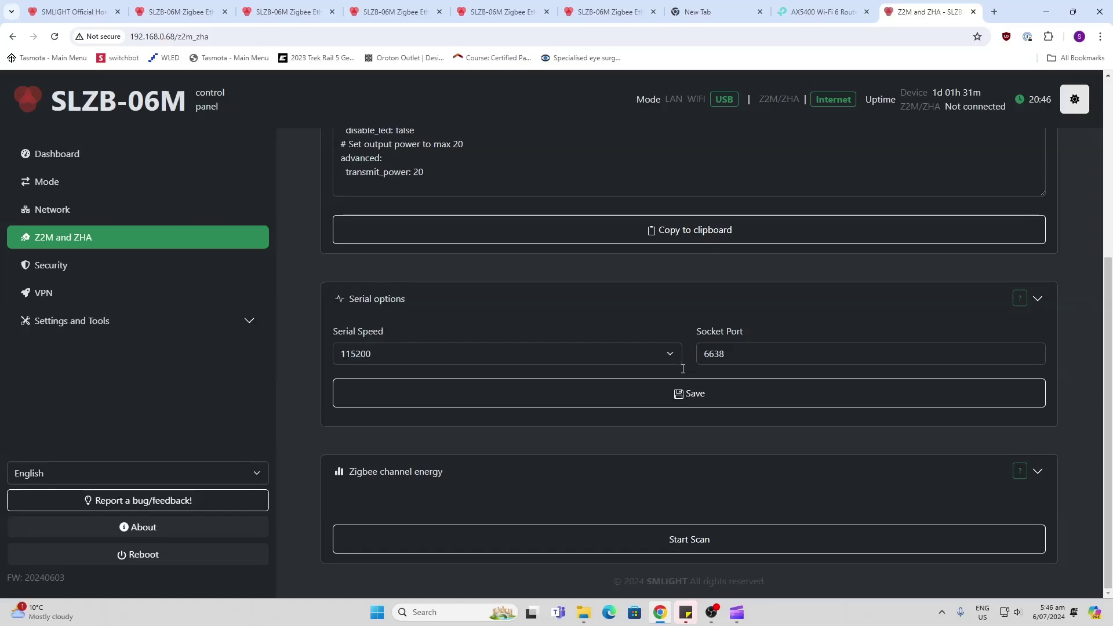
Browse Security and VPN, then open General settings showing device name SLZB-06M.
left_click(61, 273)
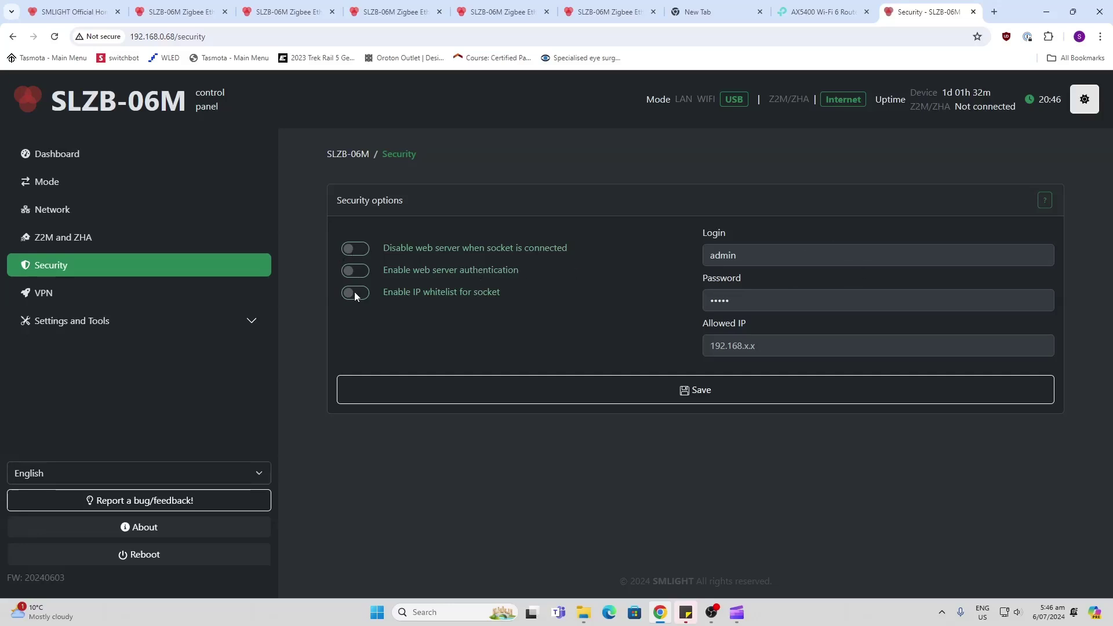
left_click(81, 297)
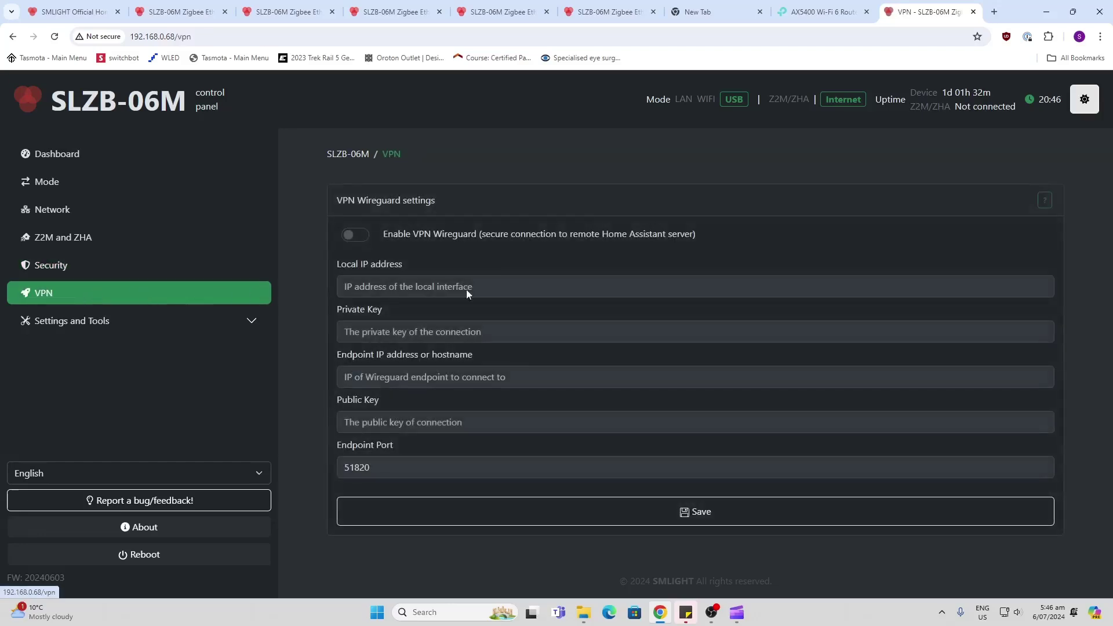
left_click(91, 324)
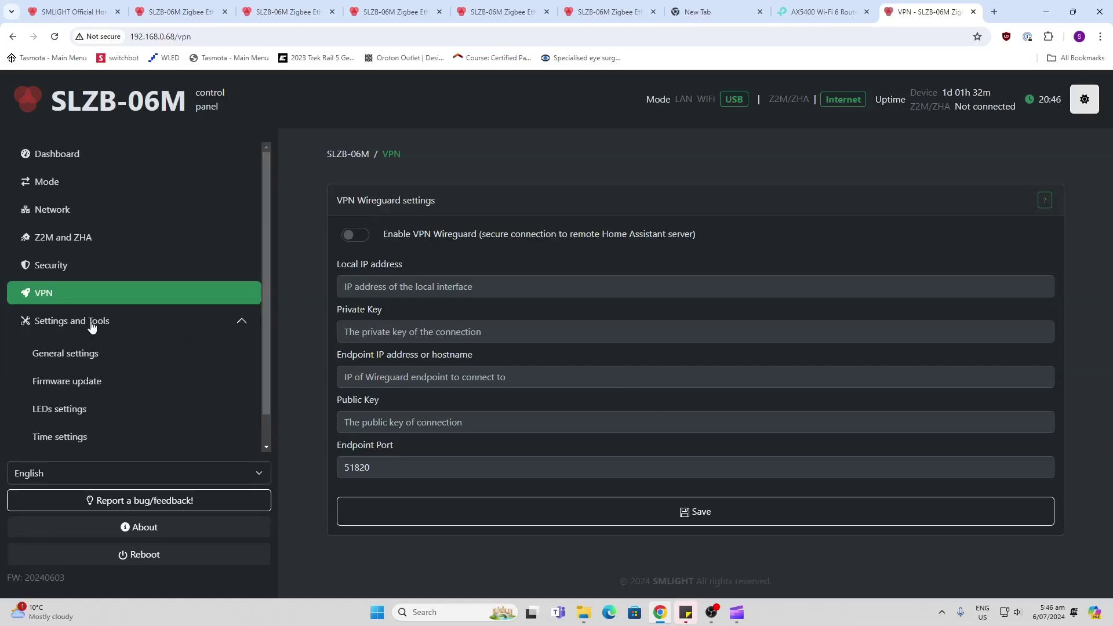
left_click(87, 357)
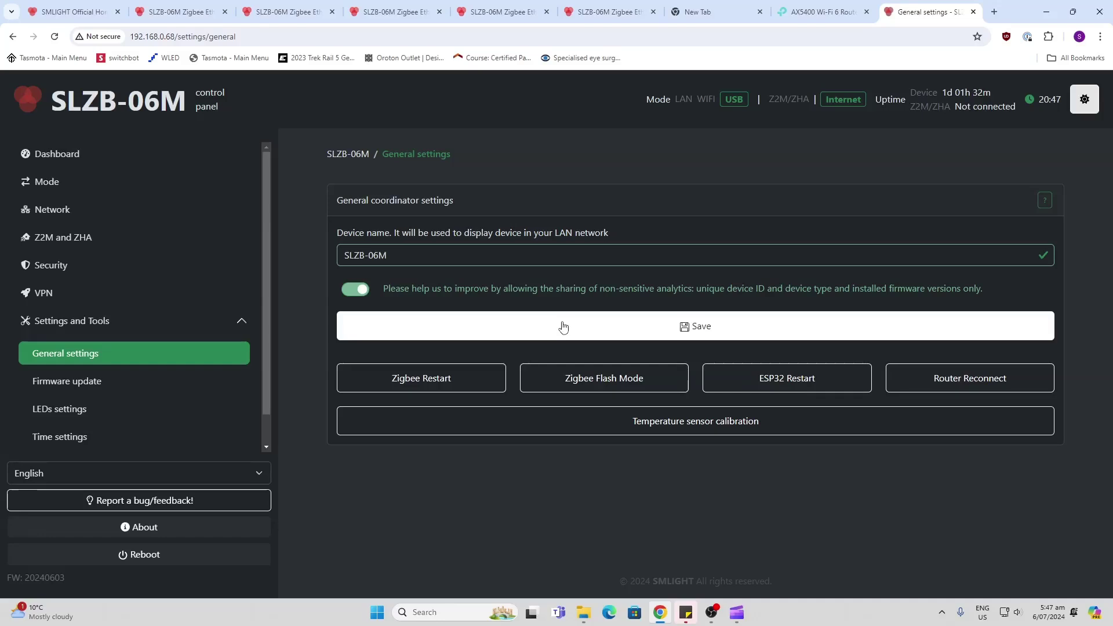
On the Firmware update page, review the available core firmware versions without installing any.
left_click(105, 383)
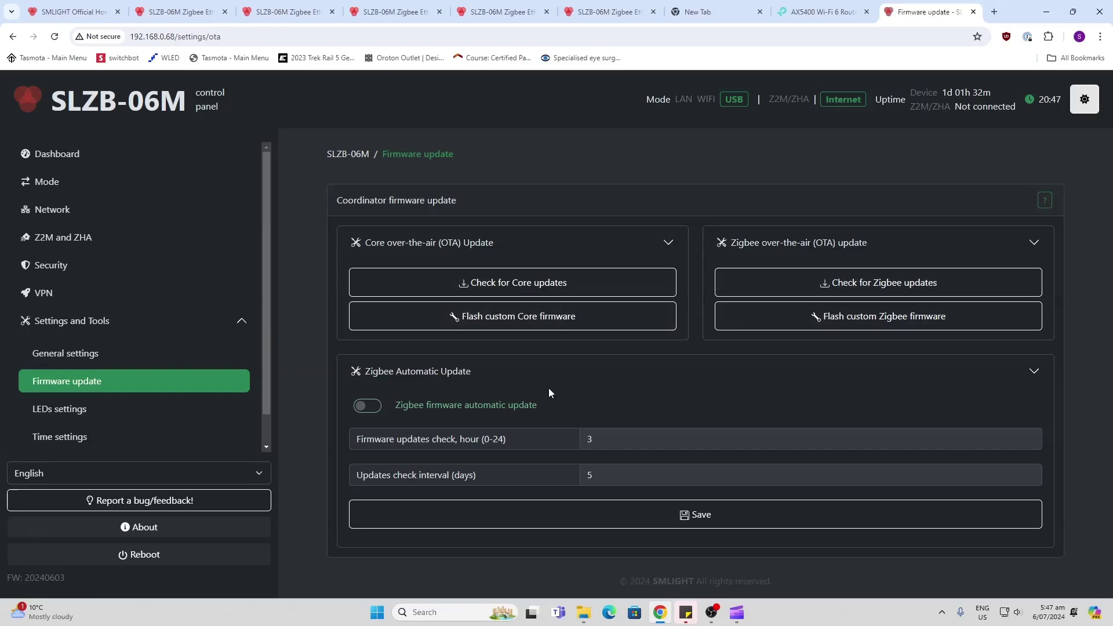
left_click(524, 284)
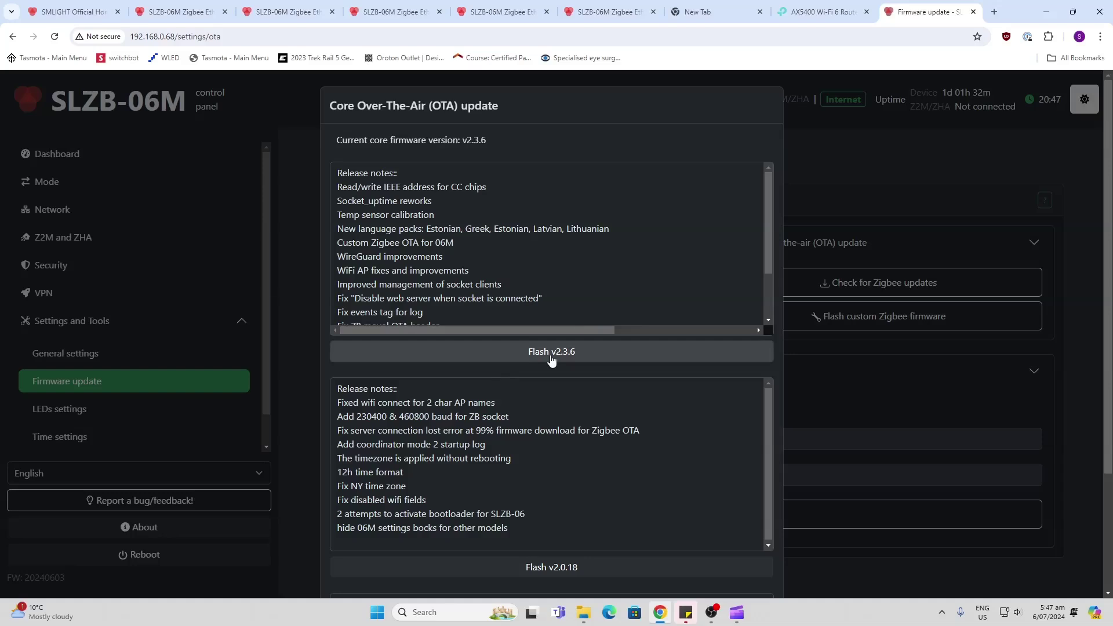
scroll(551, 359, "down", 3)
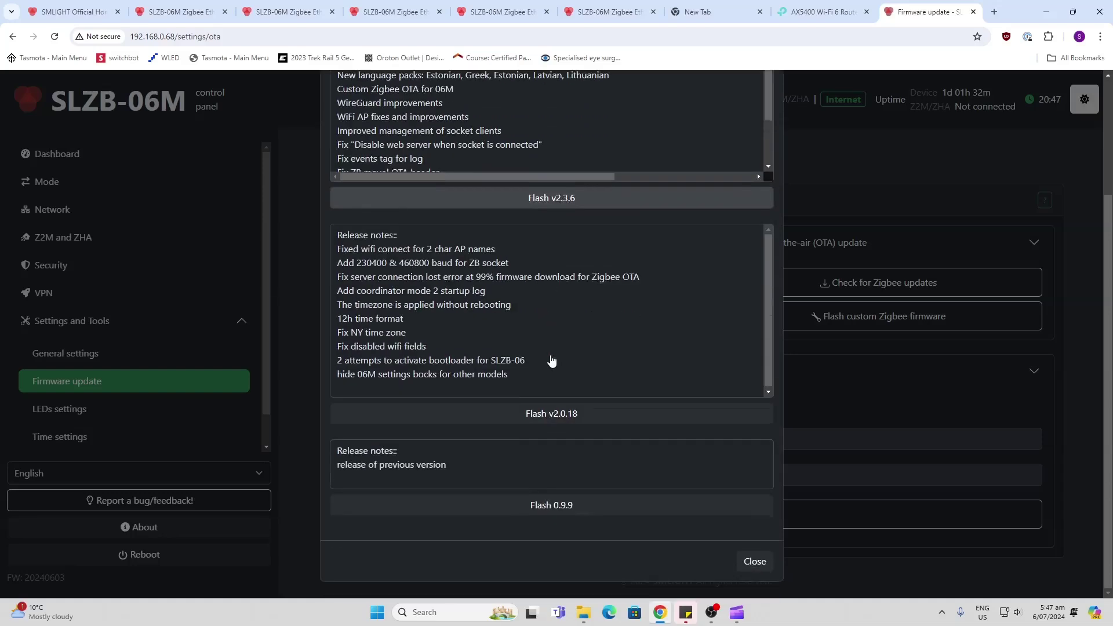
scroll(787, 203, "up", 3)
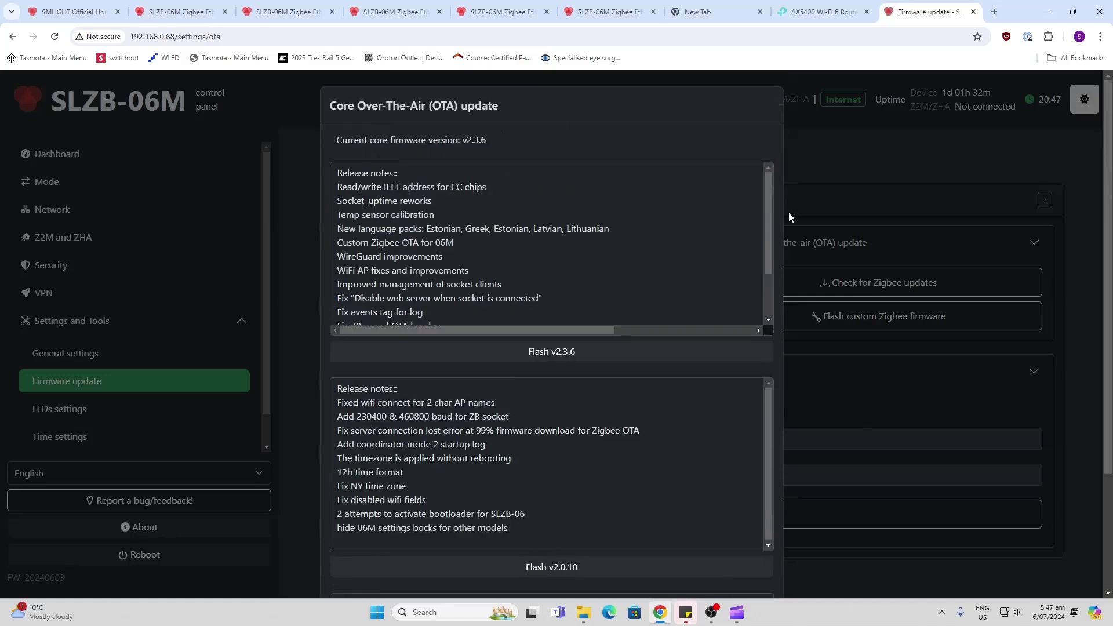
scroll(725, 261, "down", 2)
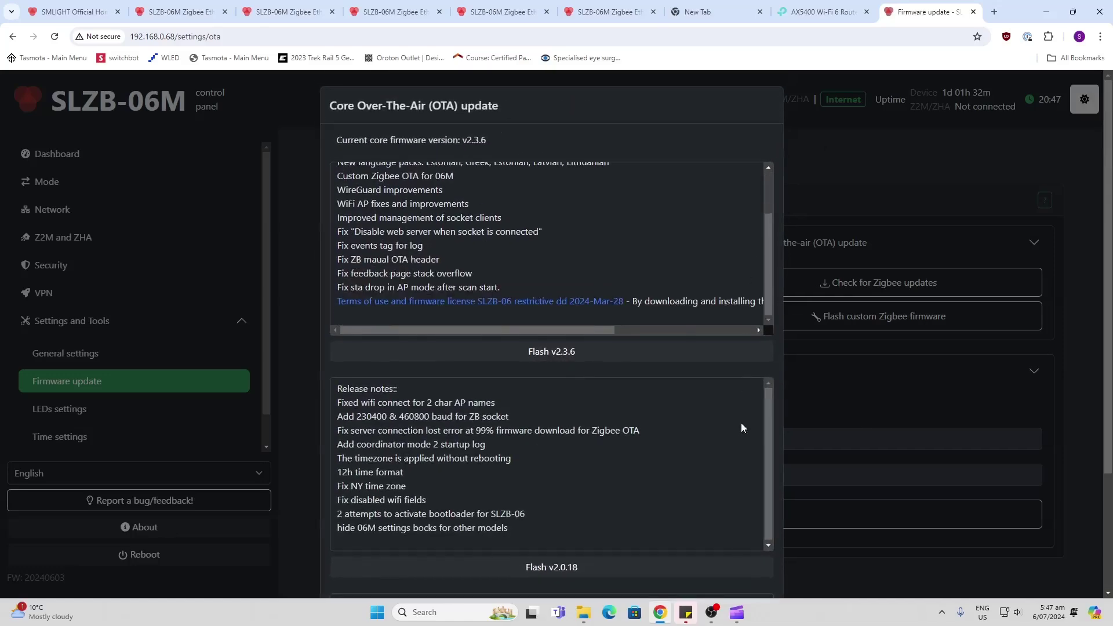
scroll(753, 522, "down", 3)
left_click(755, 561)
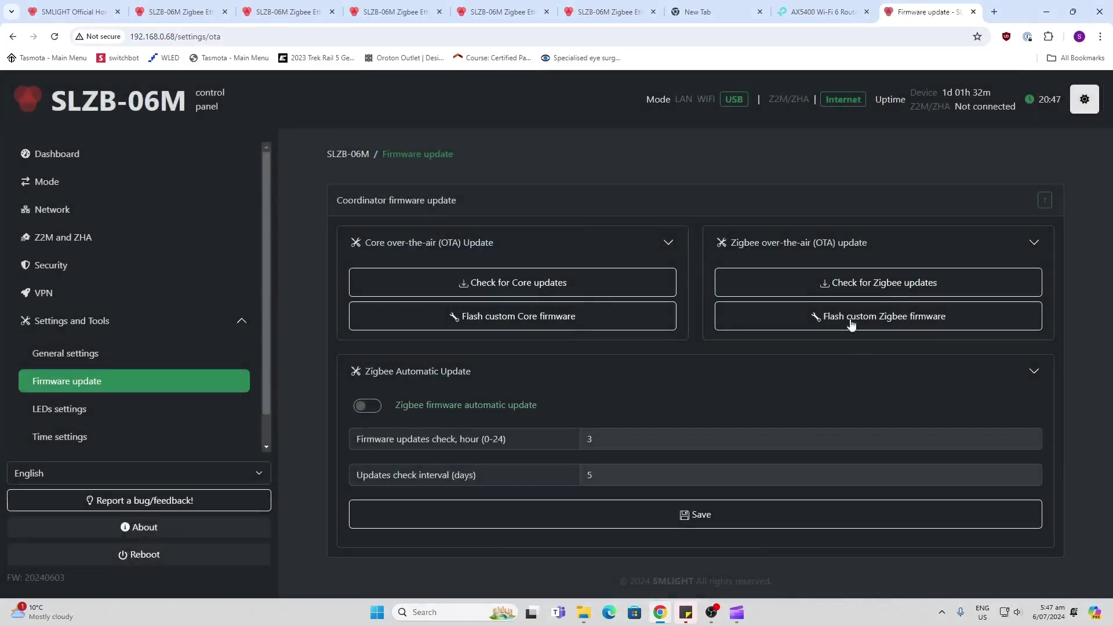
Check Zigbee firmware: revision 20240510 offered versus current 20231030, closed without flashing.
left_click(856, 284)
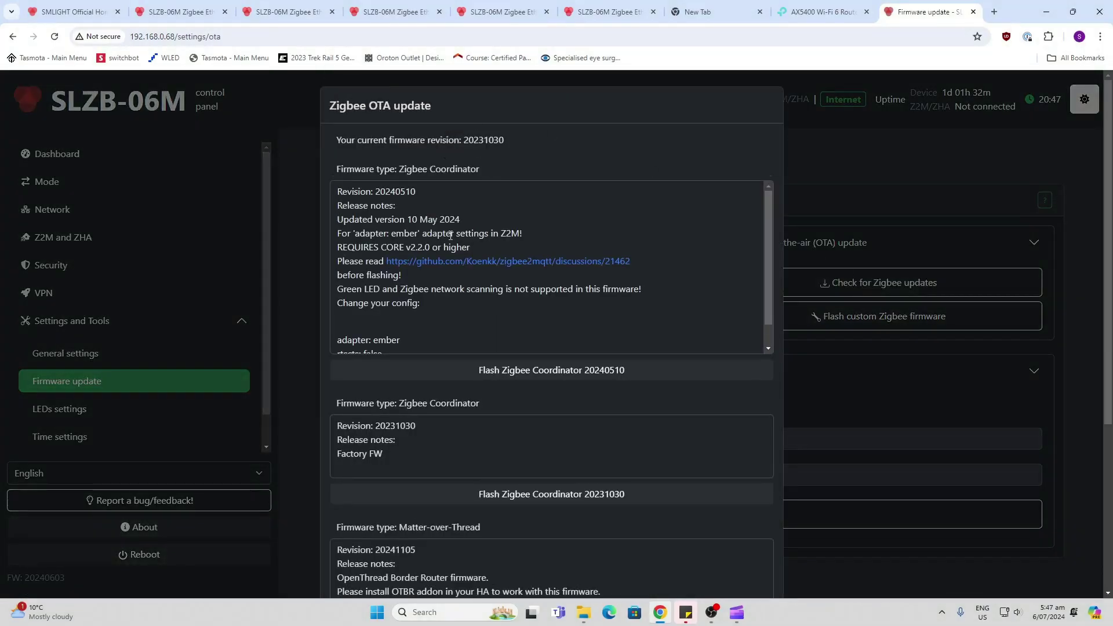
scroll(450, 234, "down", 3)
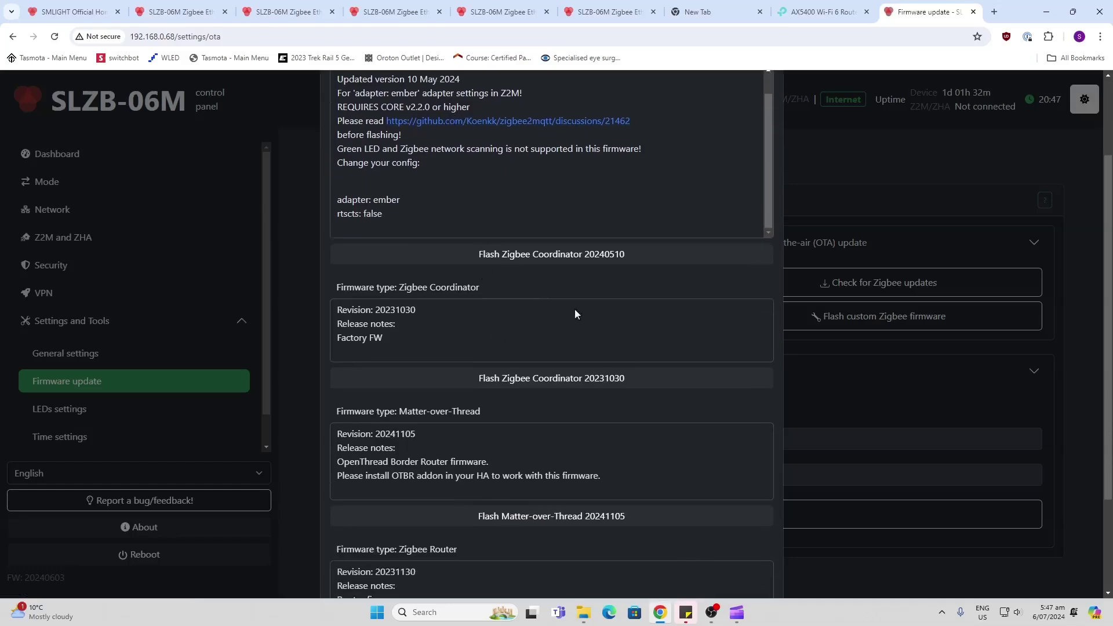
scroll(493, 330, "down", 2)
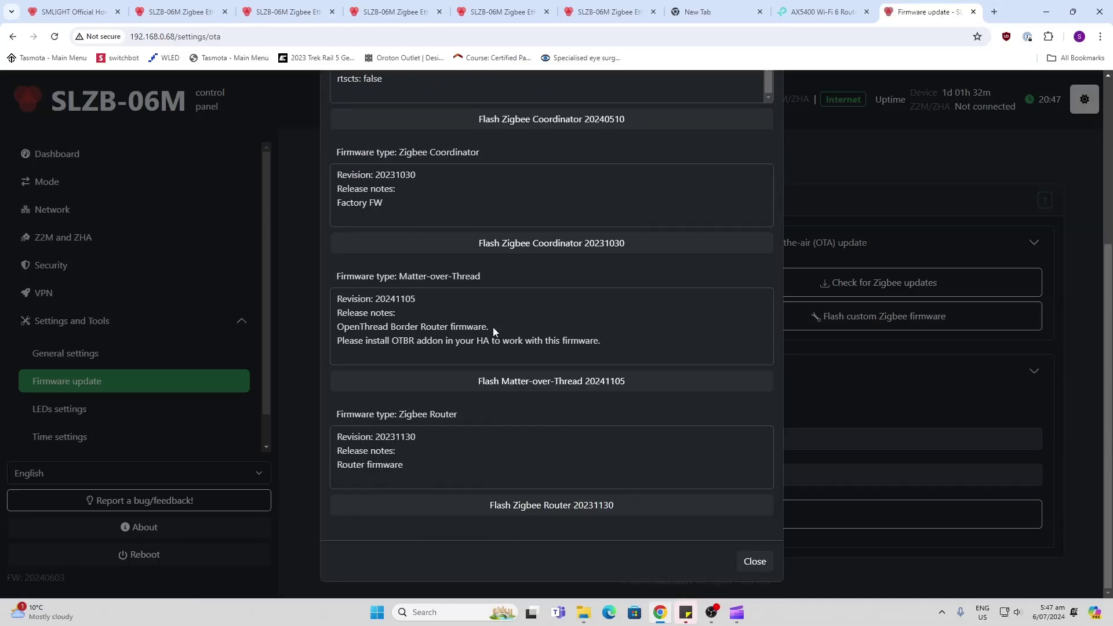
left_click(756, 560)
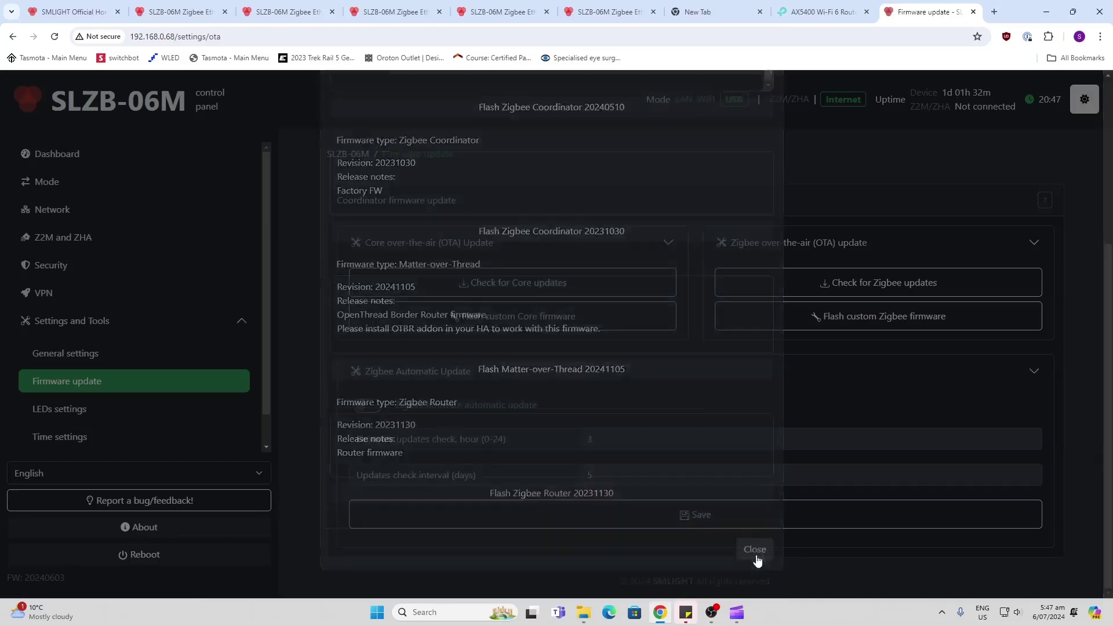
Look through LED and Time settings, scroll the System Log raw data, then show About.
left_click(80, 410)
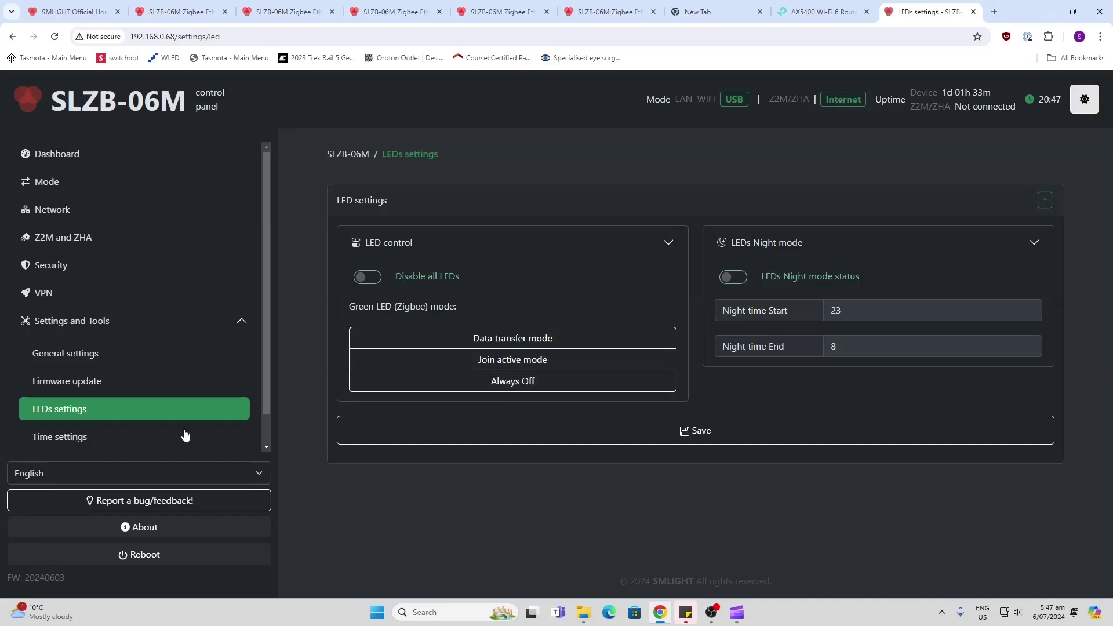
left_click(47, 442)
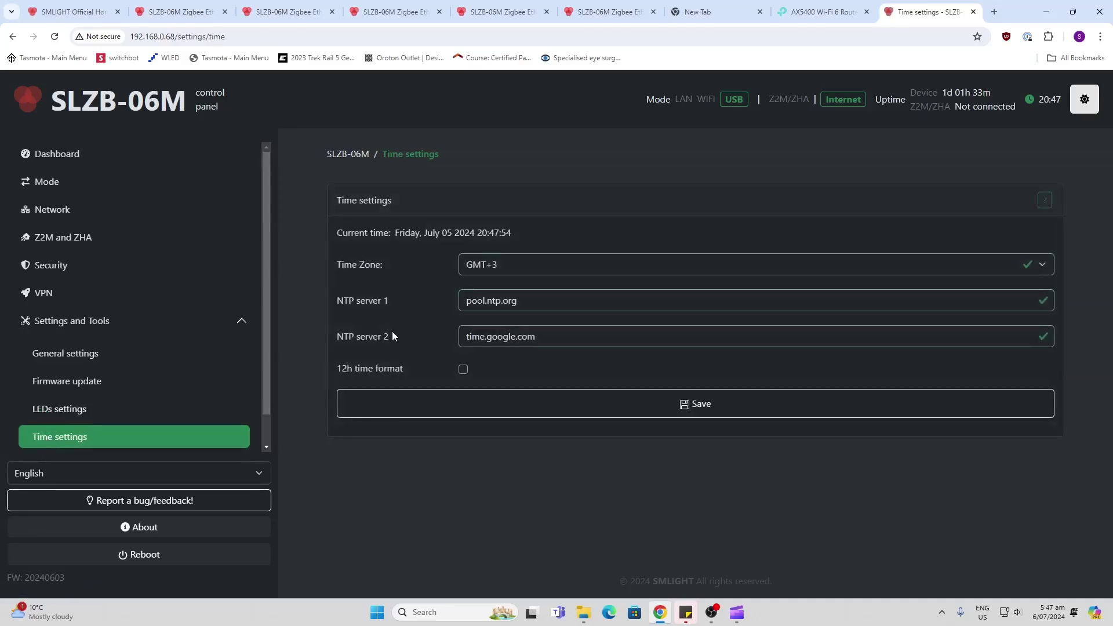
scroll(139, 348, "down", 1)
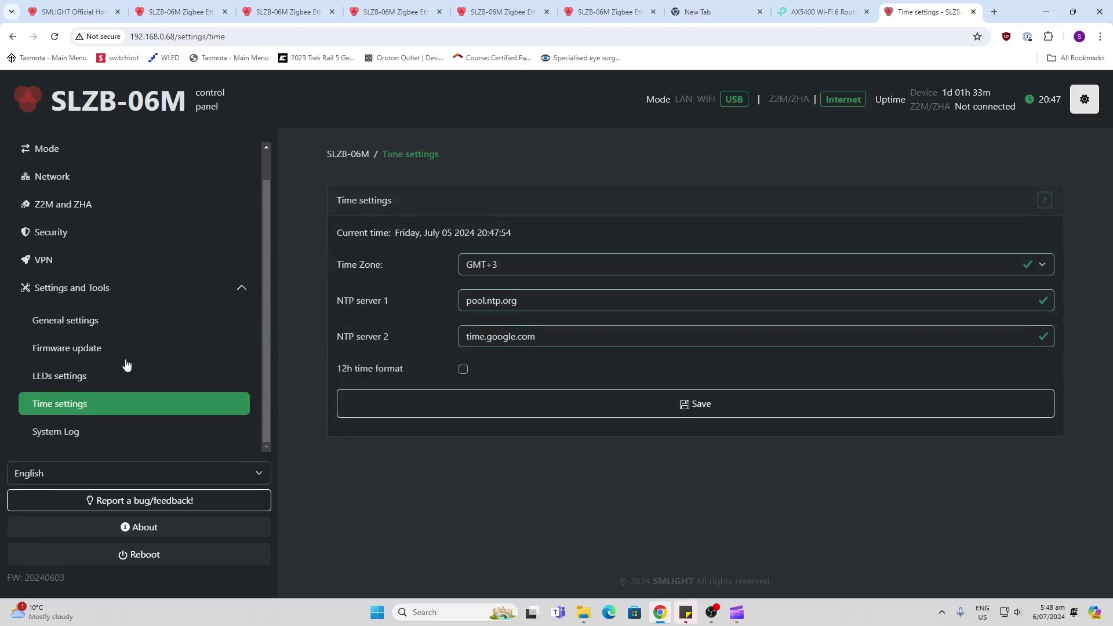
left_click(48, 439)
scroll(550, 313, "down", 5)
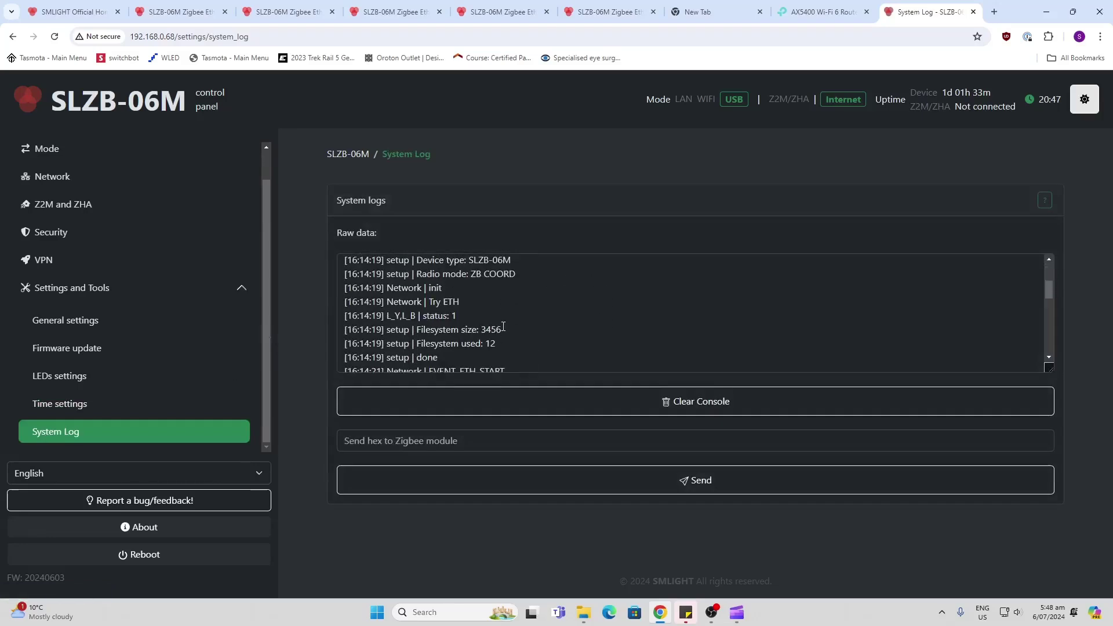
scroll(503, 326, "down", 5)
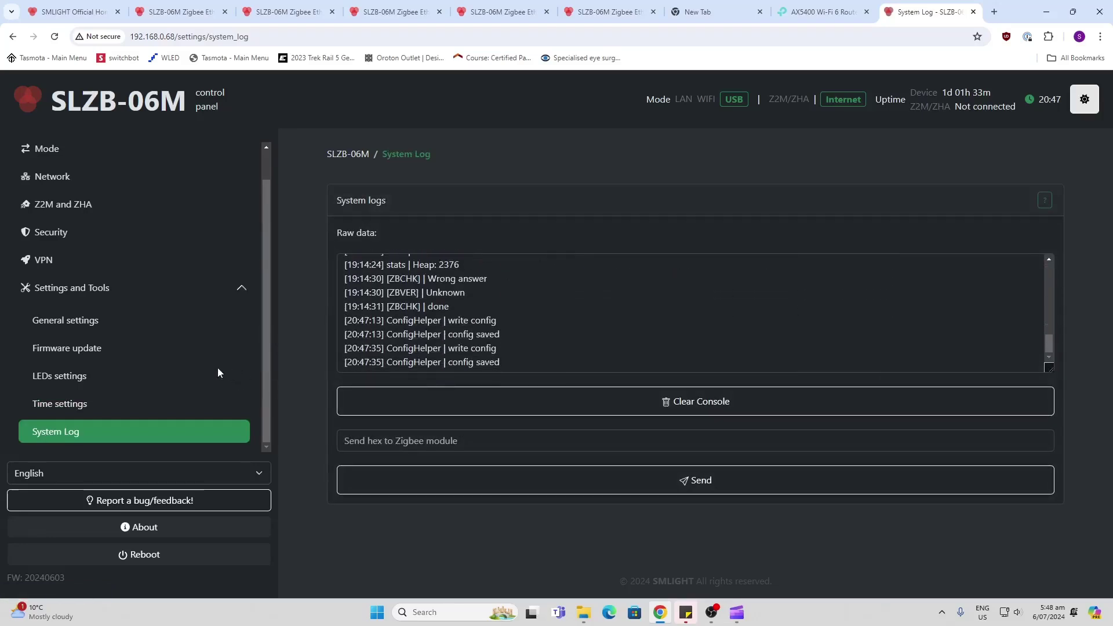
left_click(149, 531)
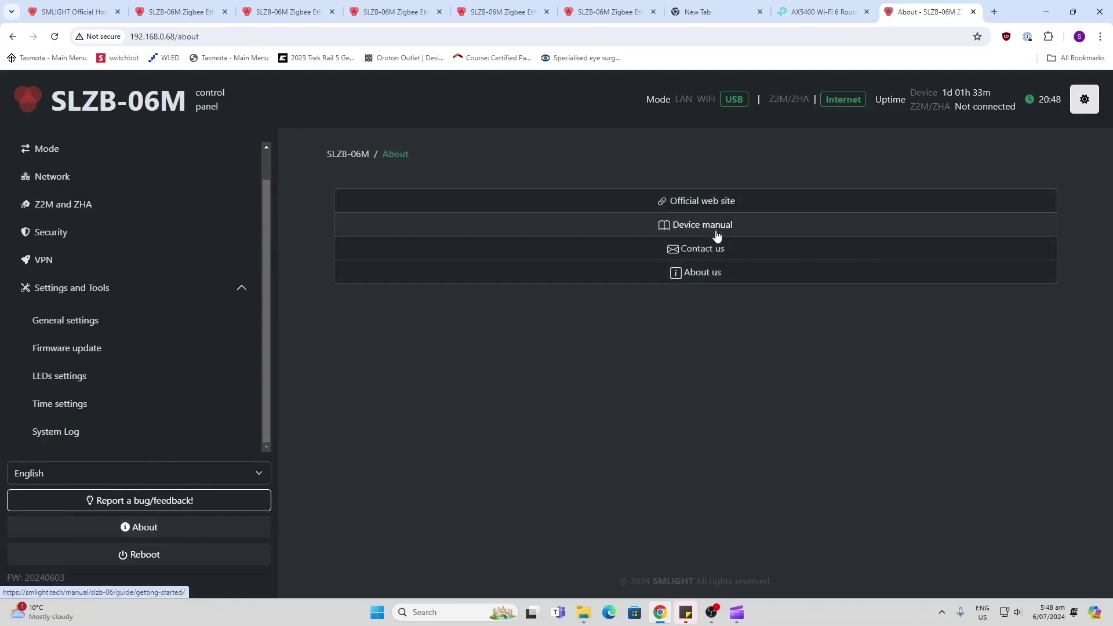
Open the device manual's Getting started page and read down to LED behaviour and Adhesive tape.
left_click(717, 235)
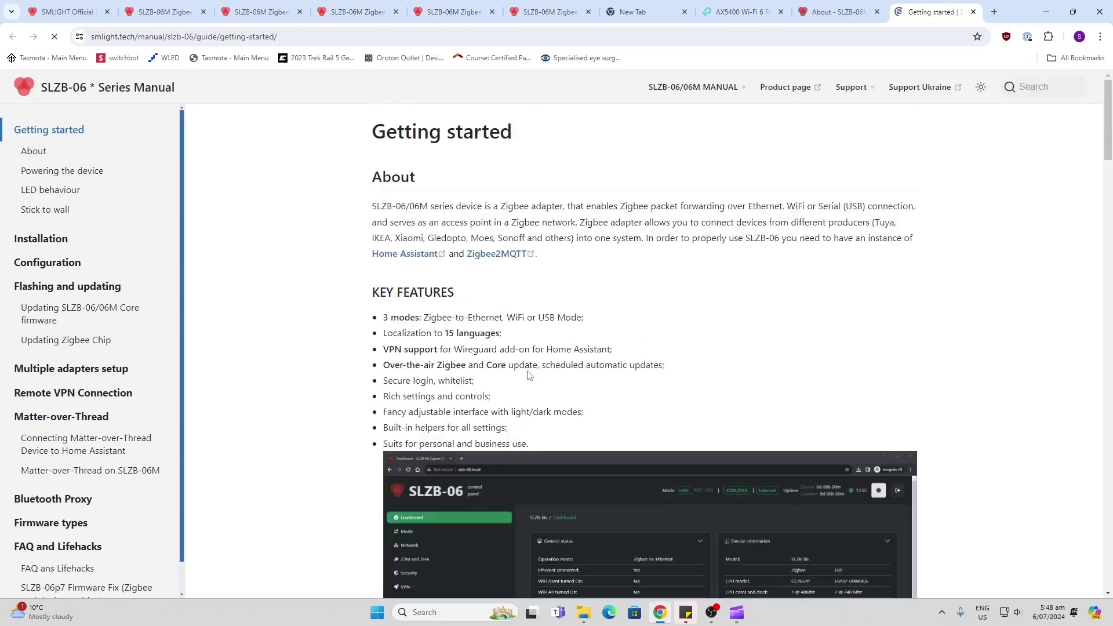
scroll(528, 375, "down", 15)
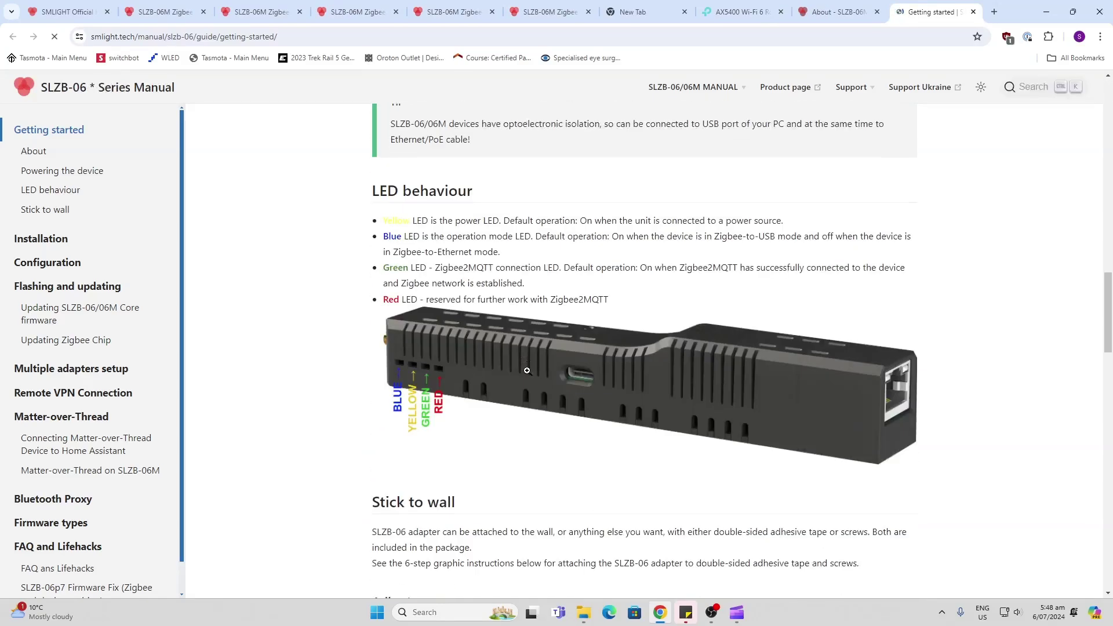
scroll(526, 370, "down", 8)
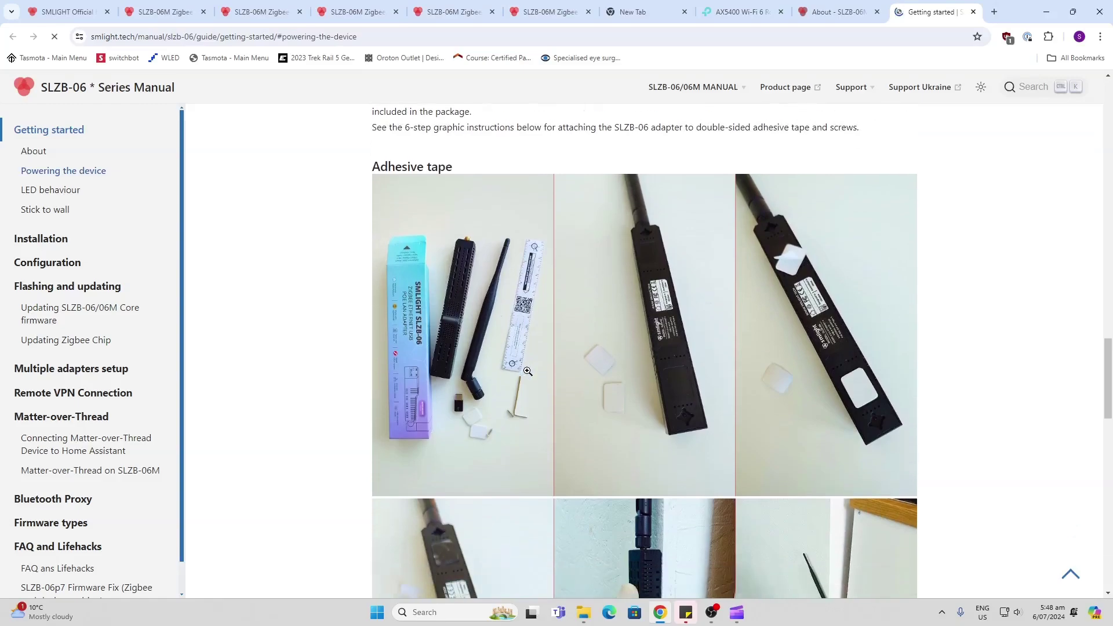
scroll(527, 371, "down", 2)
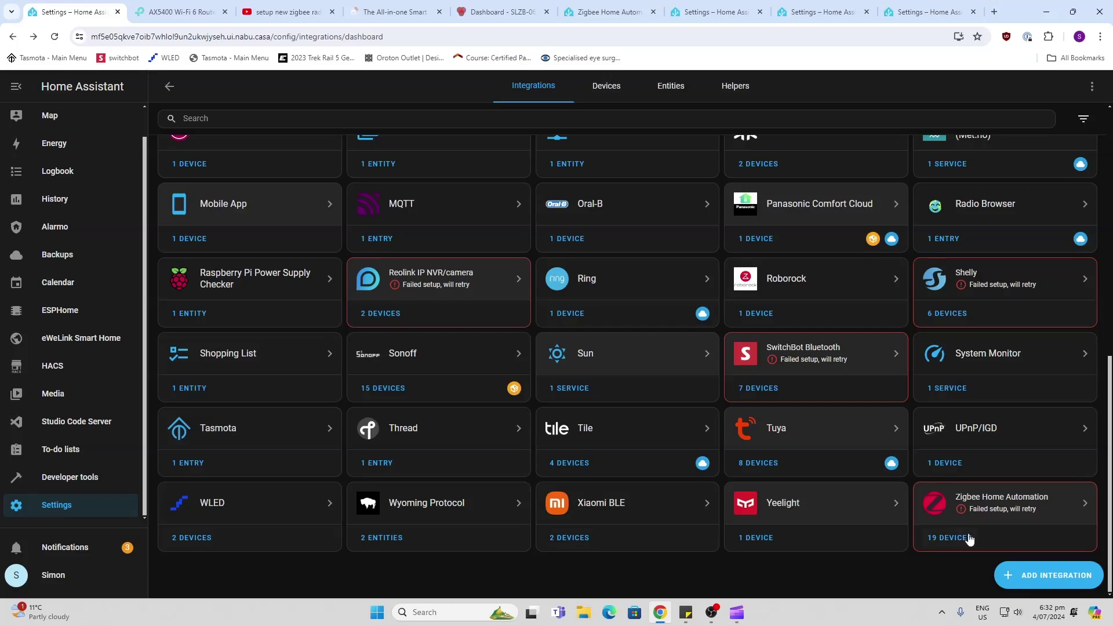
Delete the failed SONOFF Zigbee 3.0 USB Dongle Plus V2 entry and return to Integrations.
left_click(1087, 505)
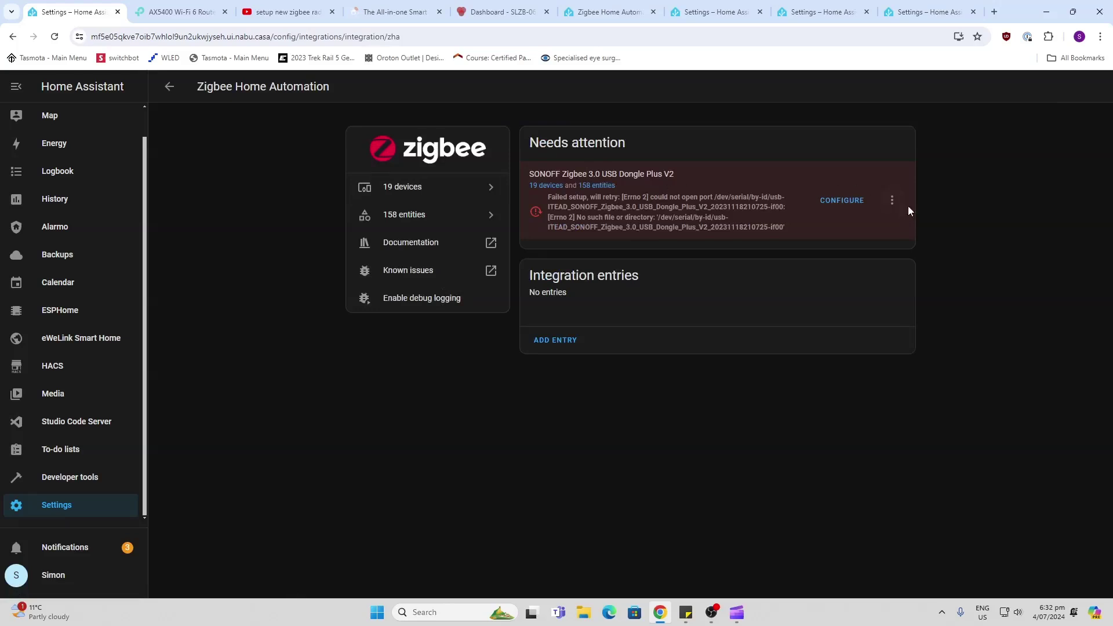
left_click(891, 201)
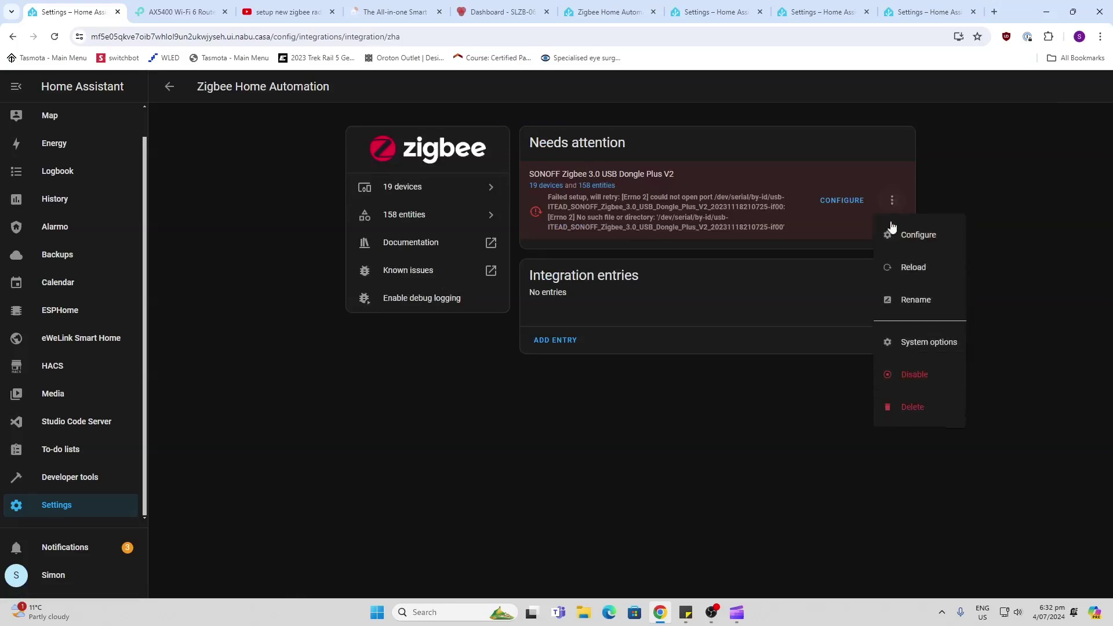
left_click(911, 408)
left_click(677, 371)
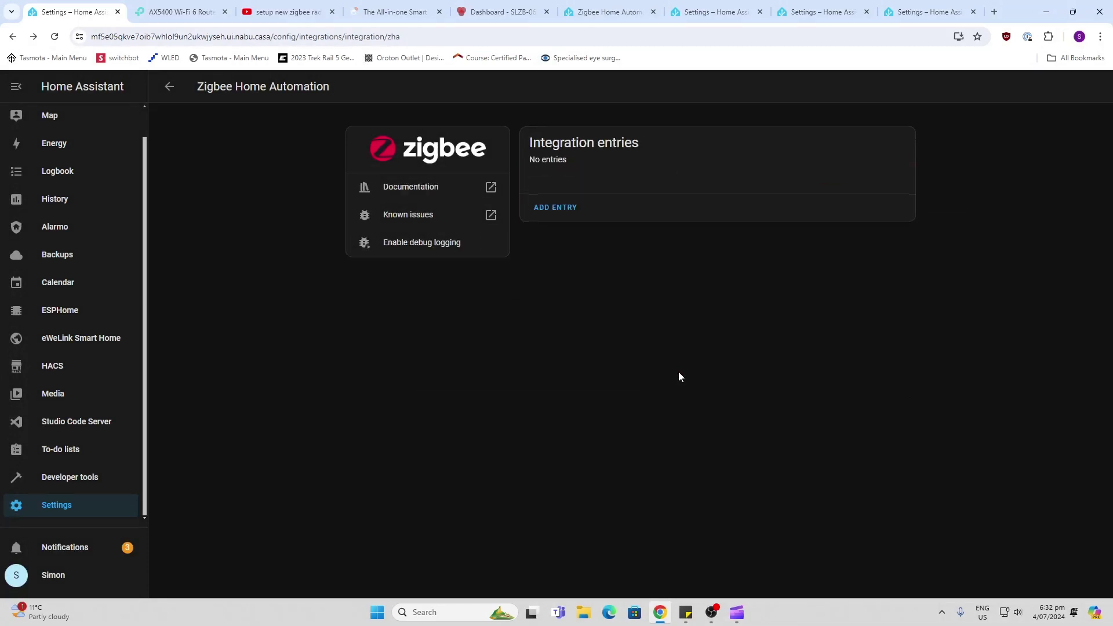
left_click(169, 86)
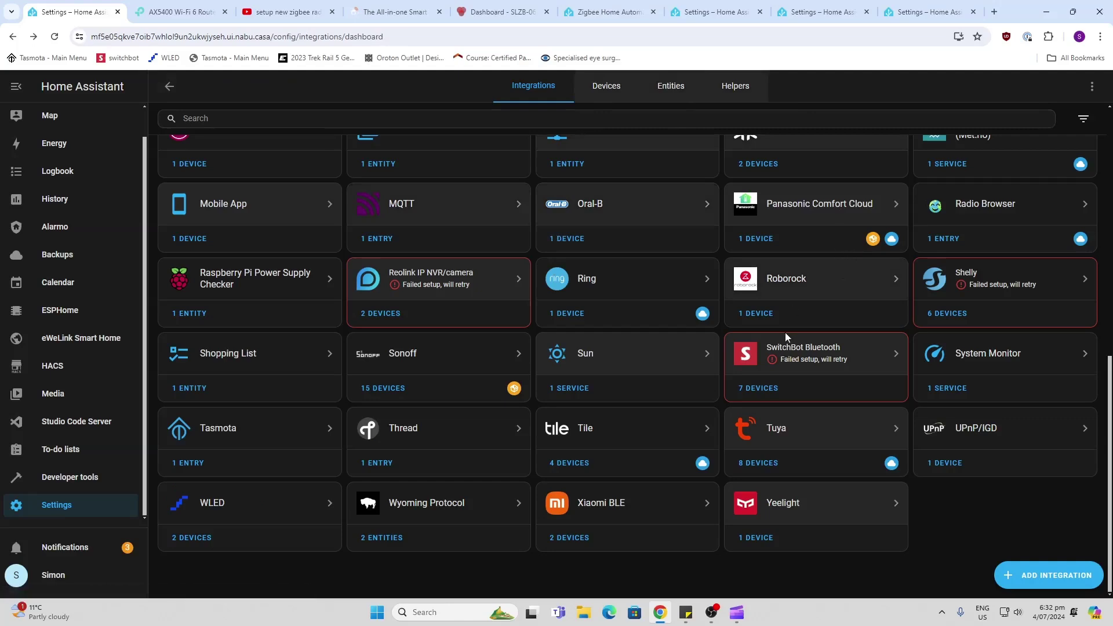
From the ZHA documentation page, launch Zigbee Home Automation setup in the local Home Assistant.
left_click(929, 14)
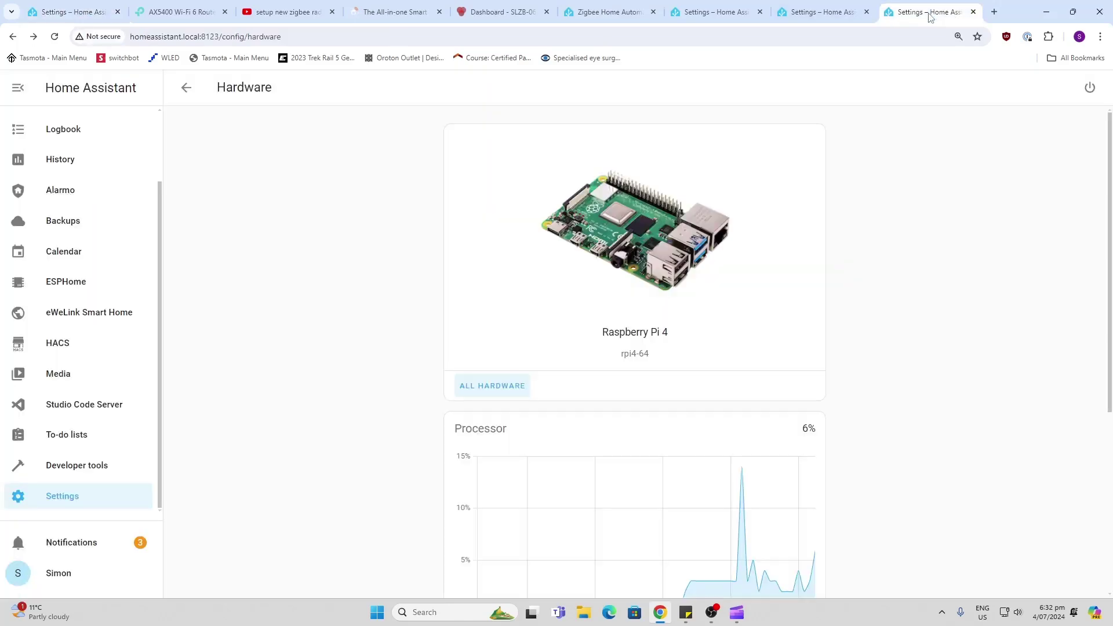
left_click(801, 14)
left_click(746, 14)
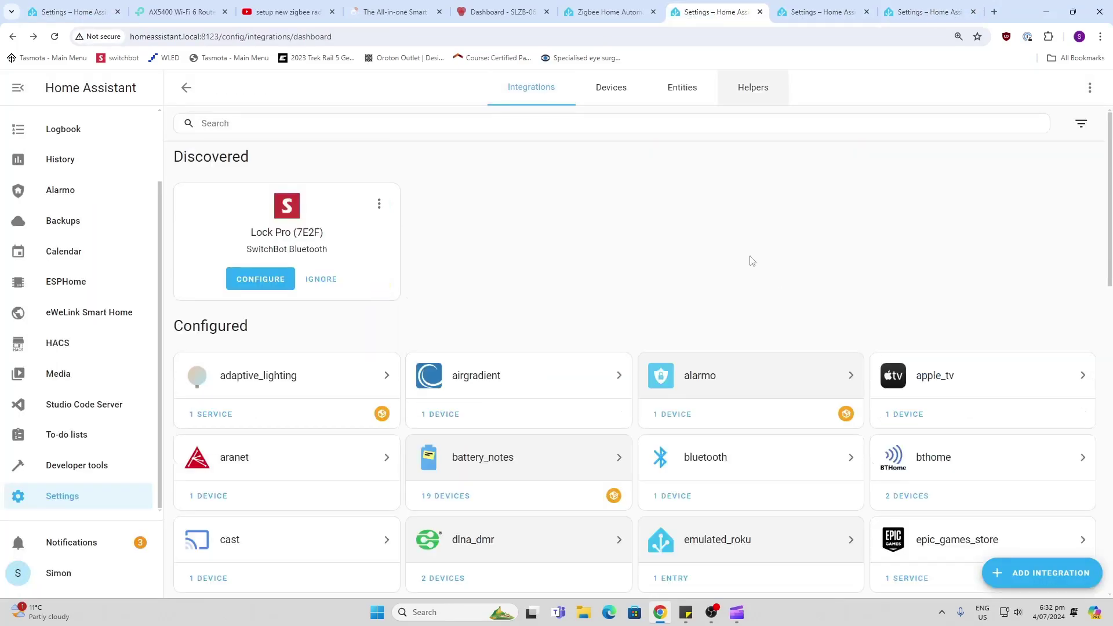
left_click(609, 12)
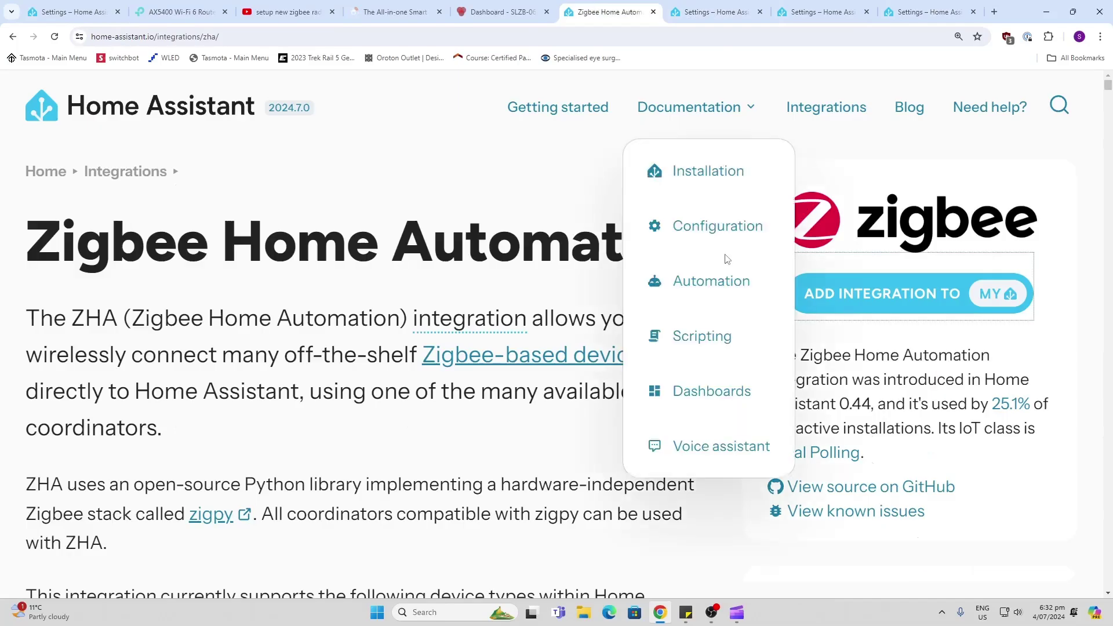
left_click(898, 295)
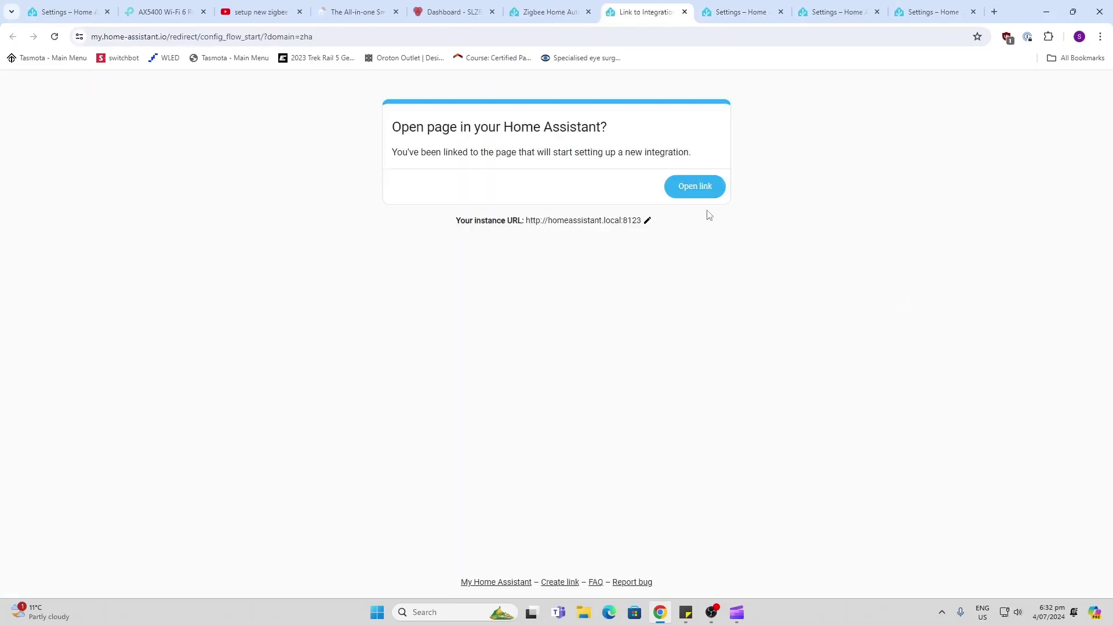
left_click(700, 187)
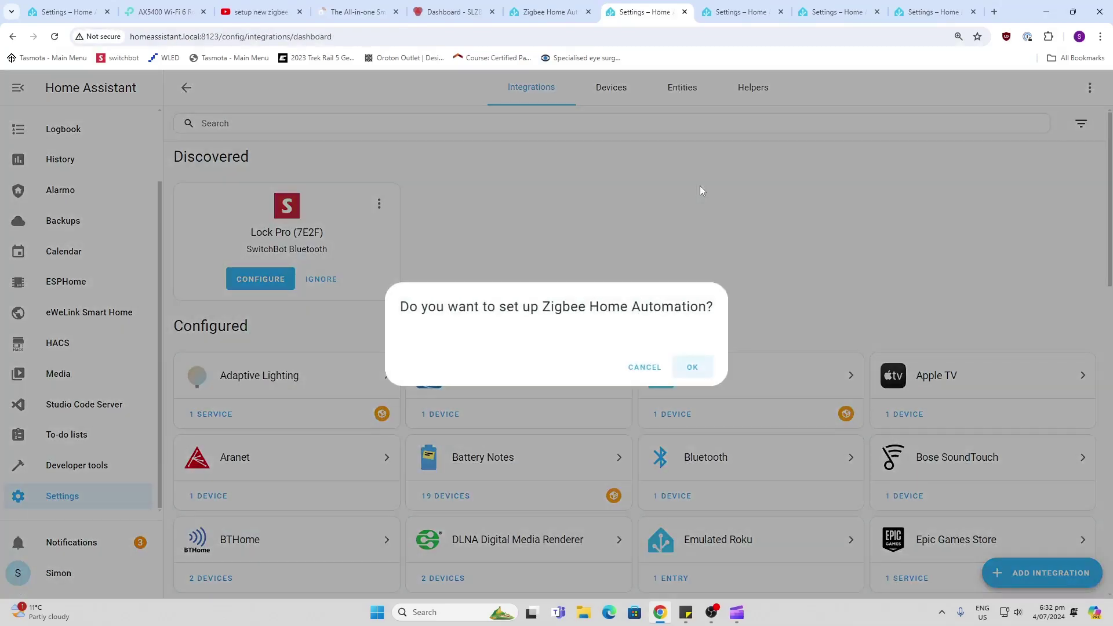
Add Zigbee Home Automation on the SLZB-06M radio, erasing old network settings to create a new network.
left_click(692, 368)
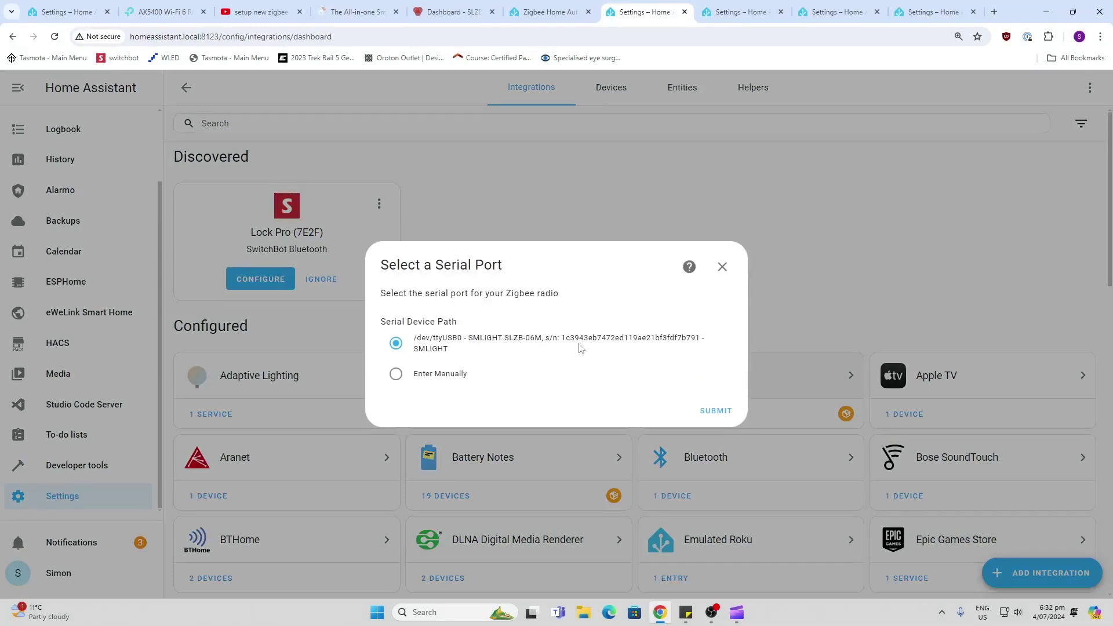
left_click(716, 415)
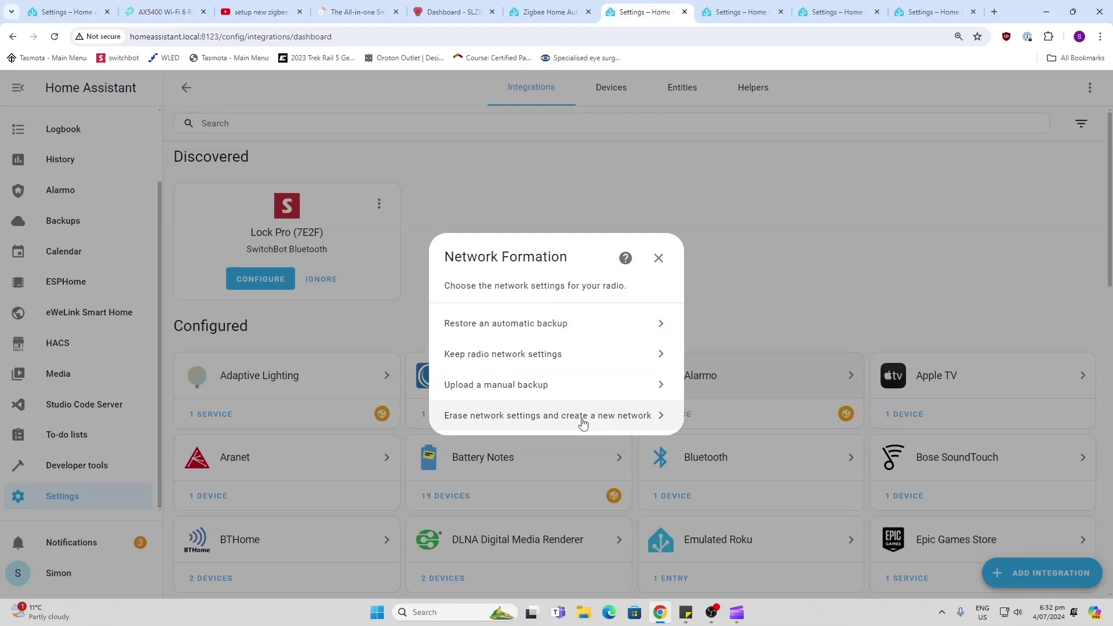
left_click(582, 424)
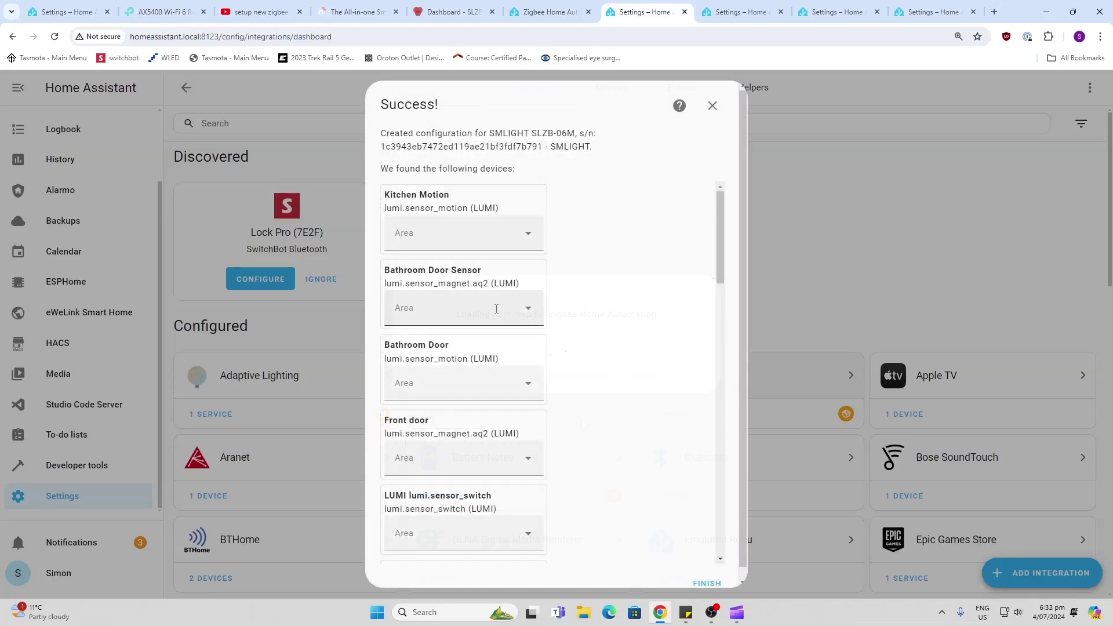
Assign Kitchen Motion to the Kitchen area, leaving Bathroom Door Sensor without an area.
scroll(491, 314, "down", 12)
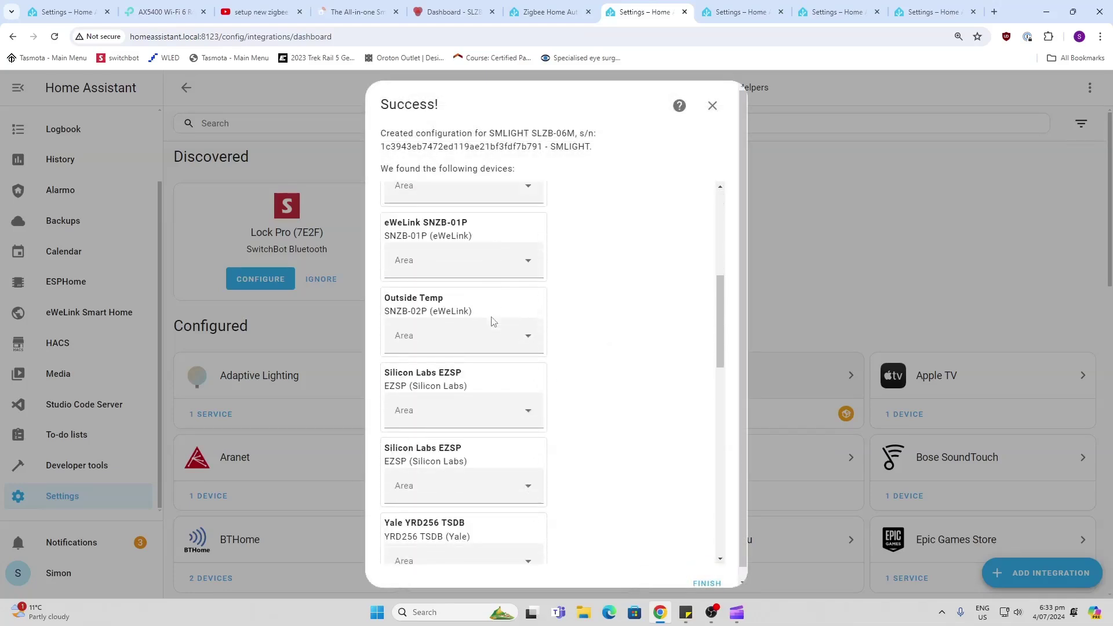
scroll(493, 322, "down", 8)
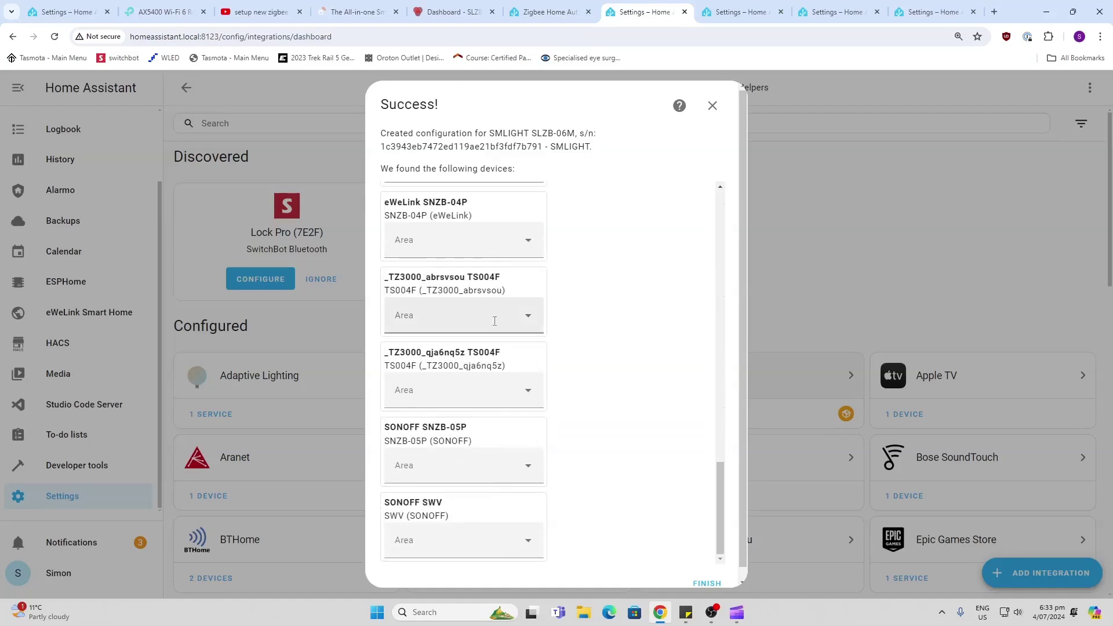
scroll(509, 359, "up", 20)
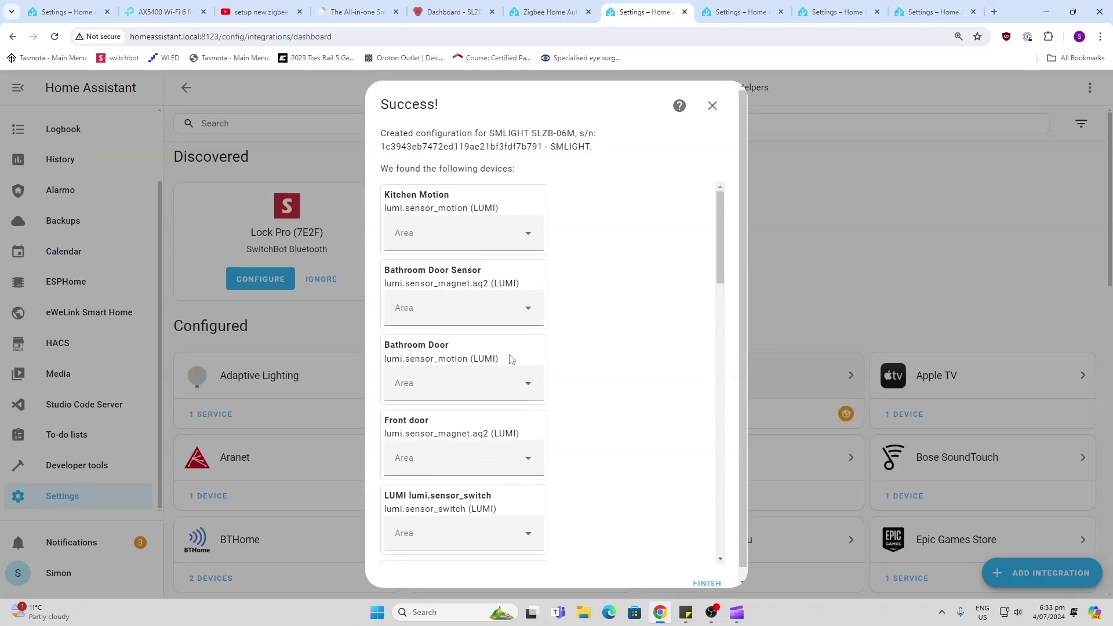
left_click(449, 235)
left_click(437, 301)
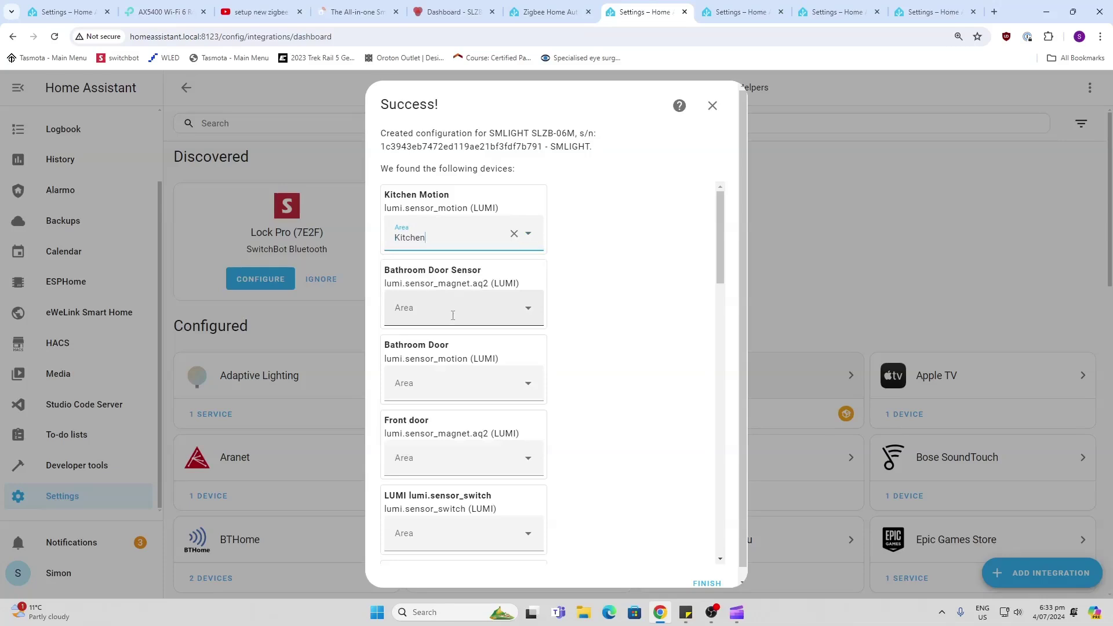
left_click(452, 315)
left_click(617, 319)
scroll(623, 330, "down", 15)
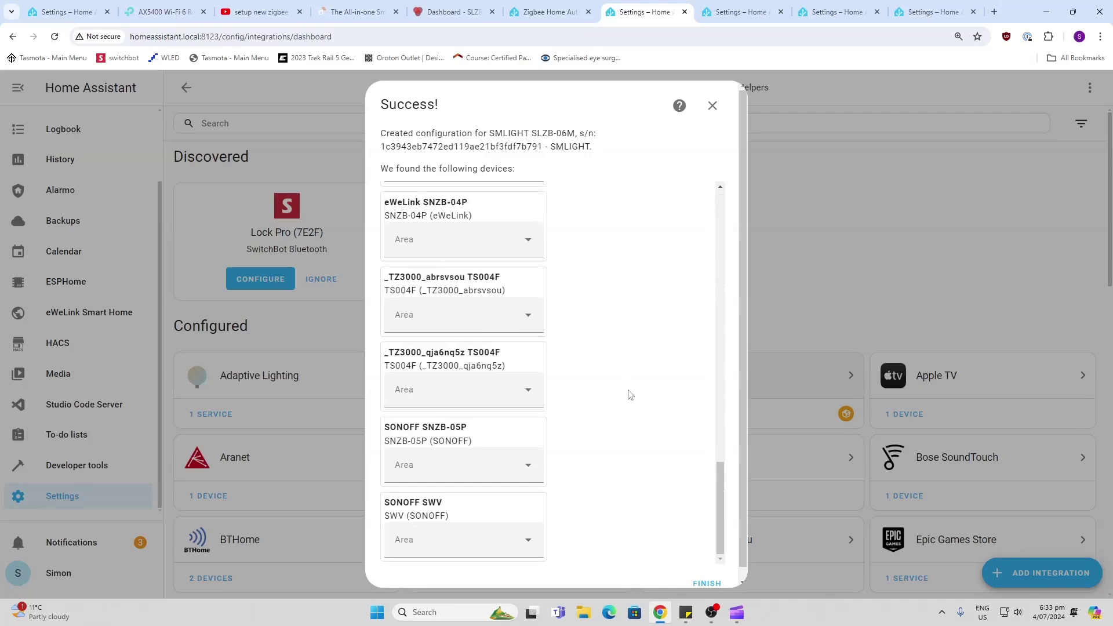
Finish the ZHA setup and open the list of its 20 Zigbee devices.
left_click(706, 584)
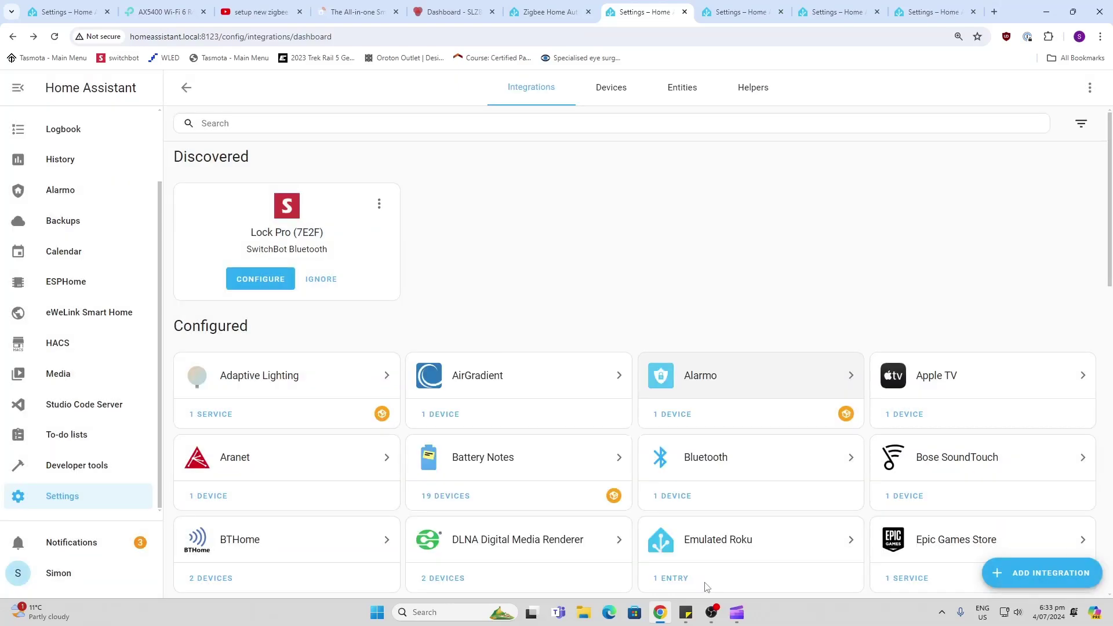
scroll(649, 299, "down", 20)
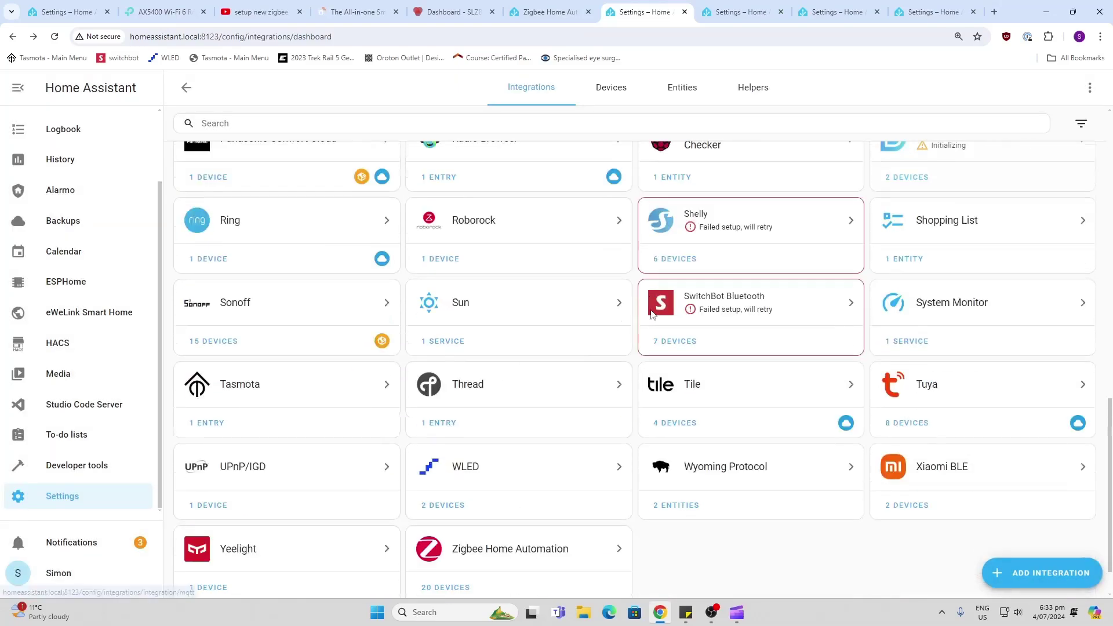
left_click(444, 531)
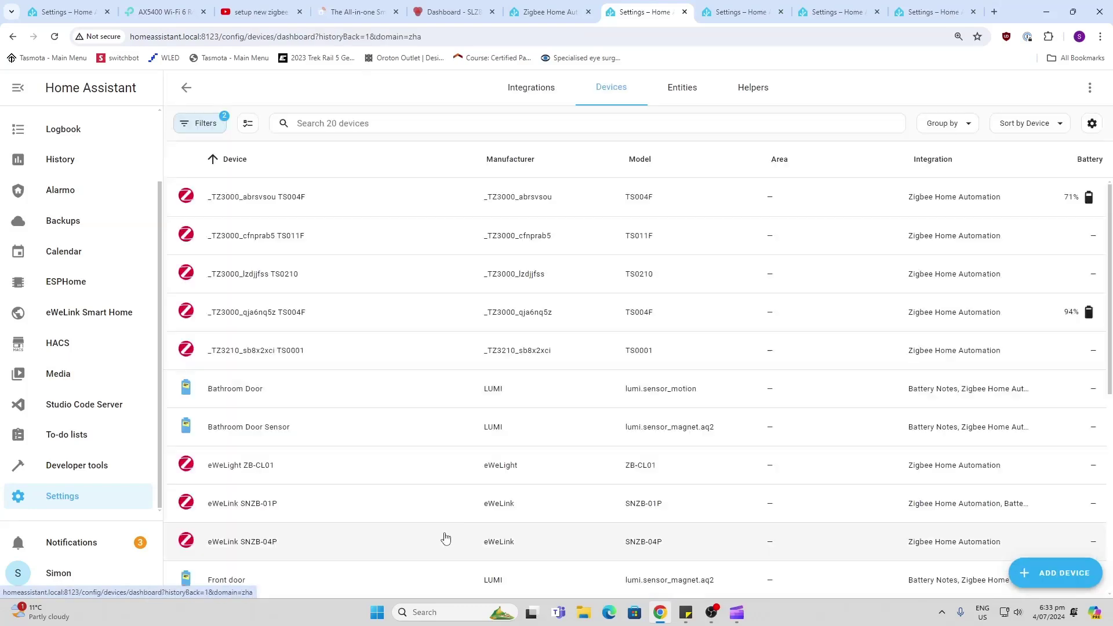
scroll(826, 384, "down", 5)
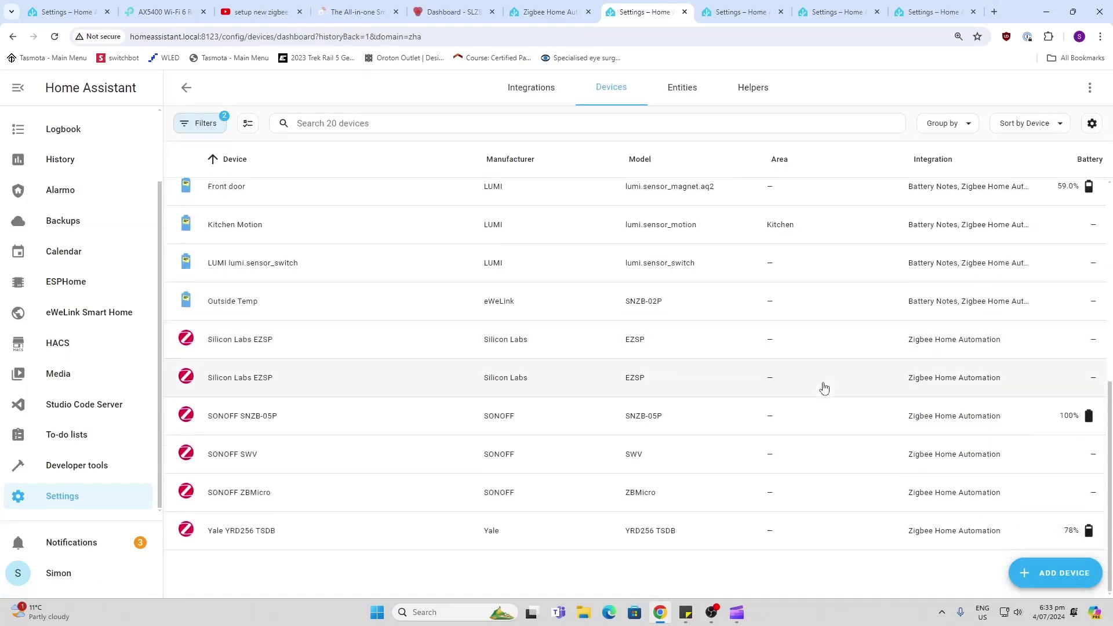
scroll(825, 385, "up", 6)
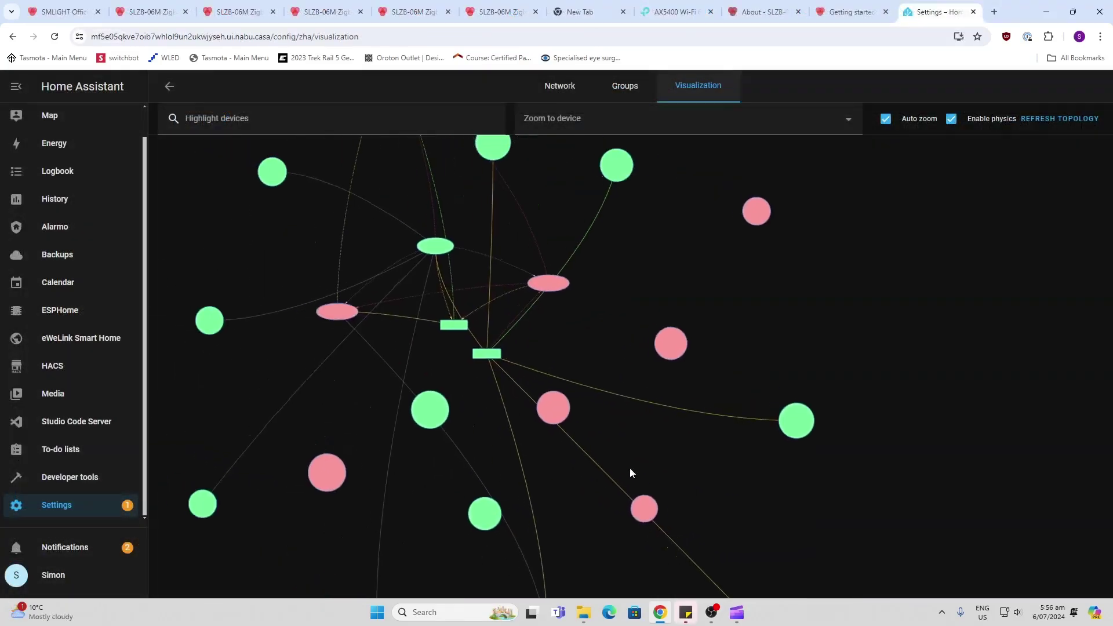
Zoom the Zigbee network map in to read node labels, zoom back out, and pan it slightly down.
scroll(630, 467, "up", 5)
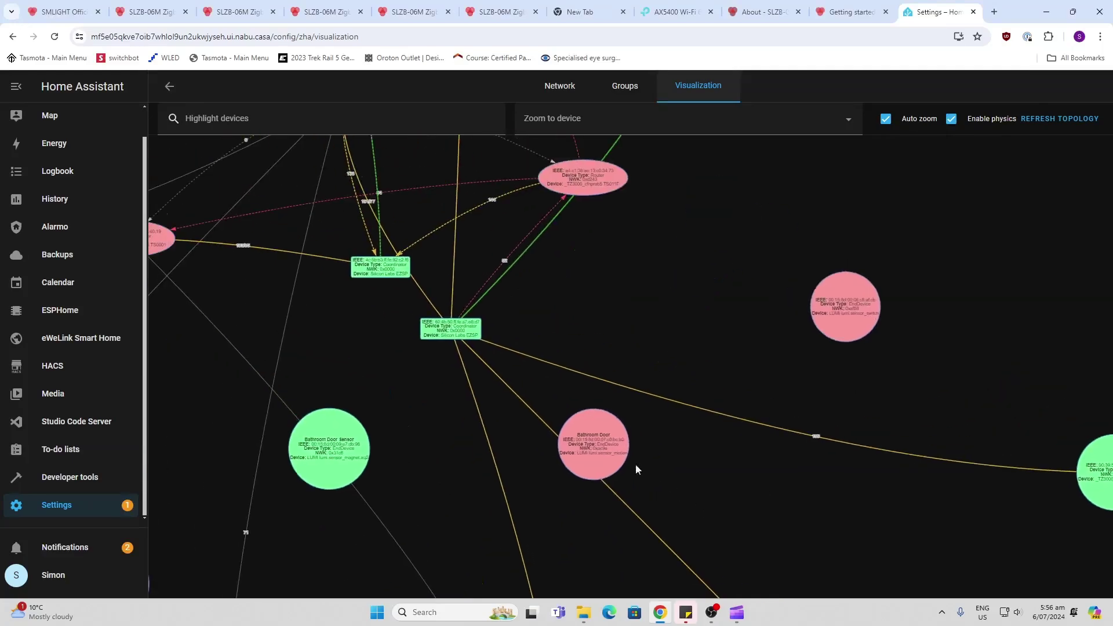
scroll(629, 461, "up", 3)
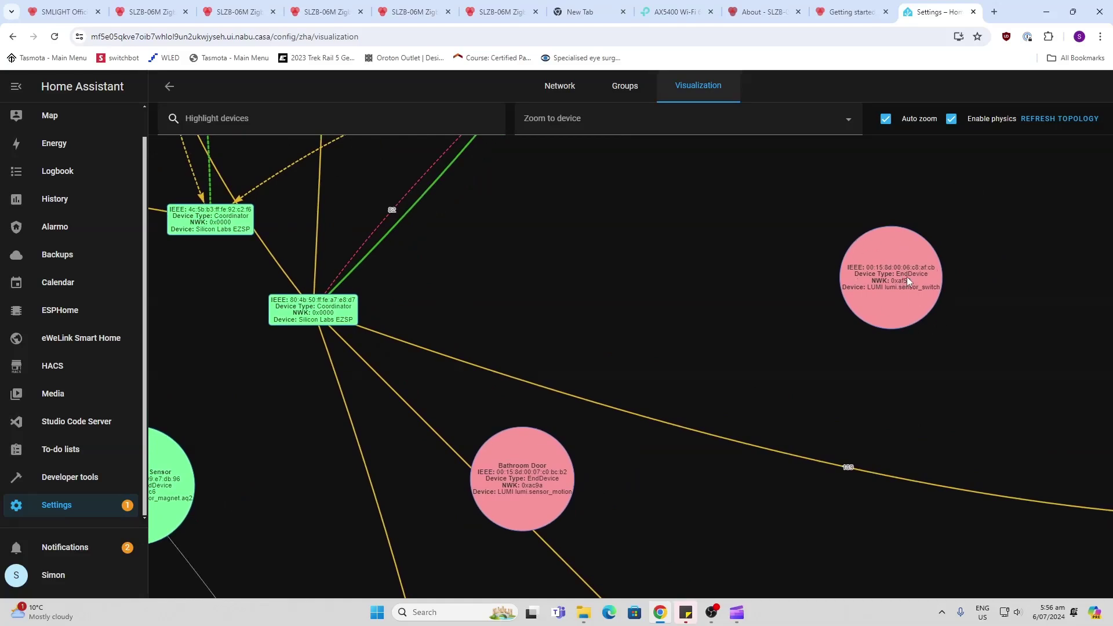
scroll(764, 331, "down", 5)
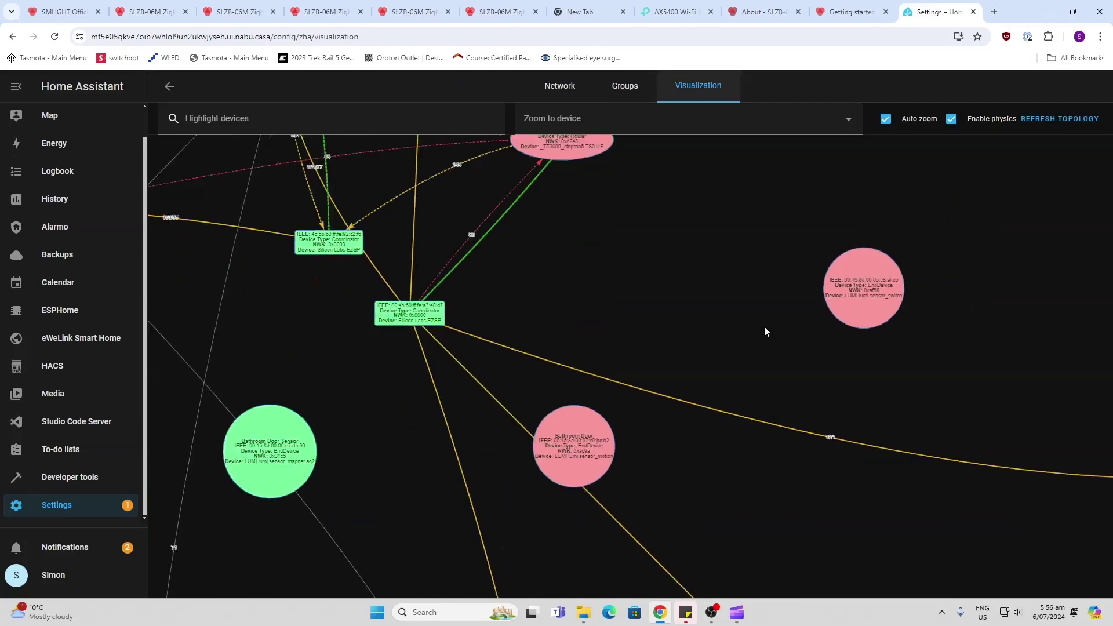
scroll(764, 330, "down", 4)
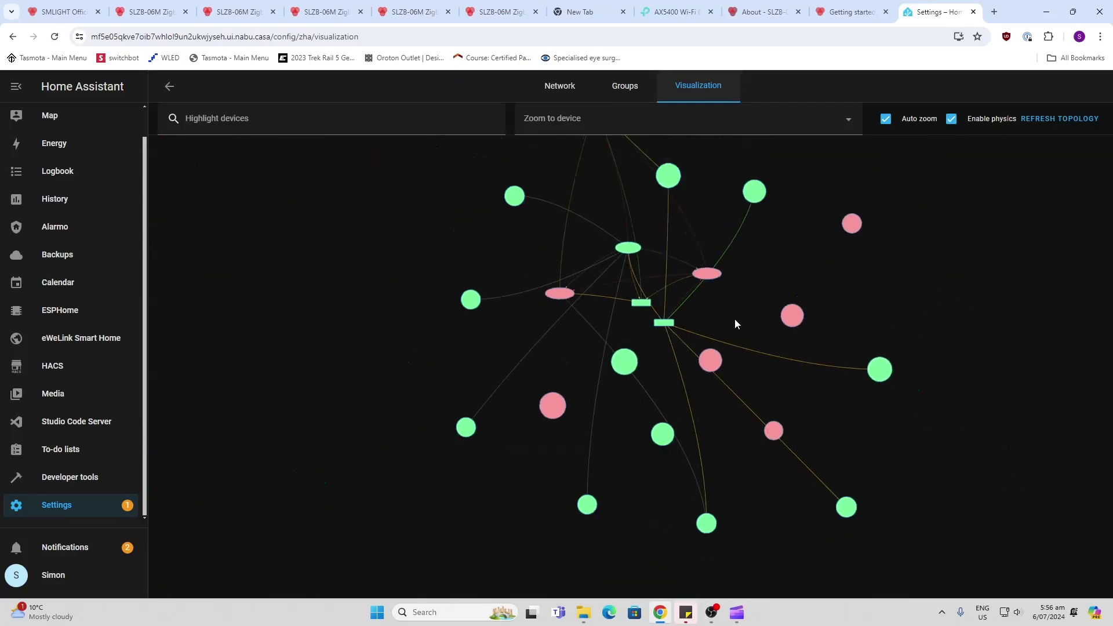
left_click_drag(735, 320, 735, 335)
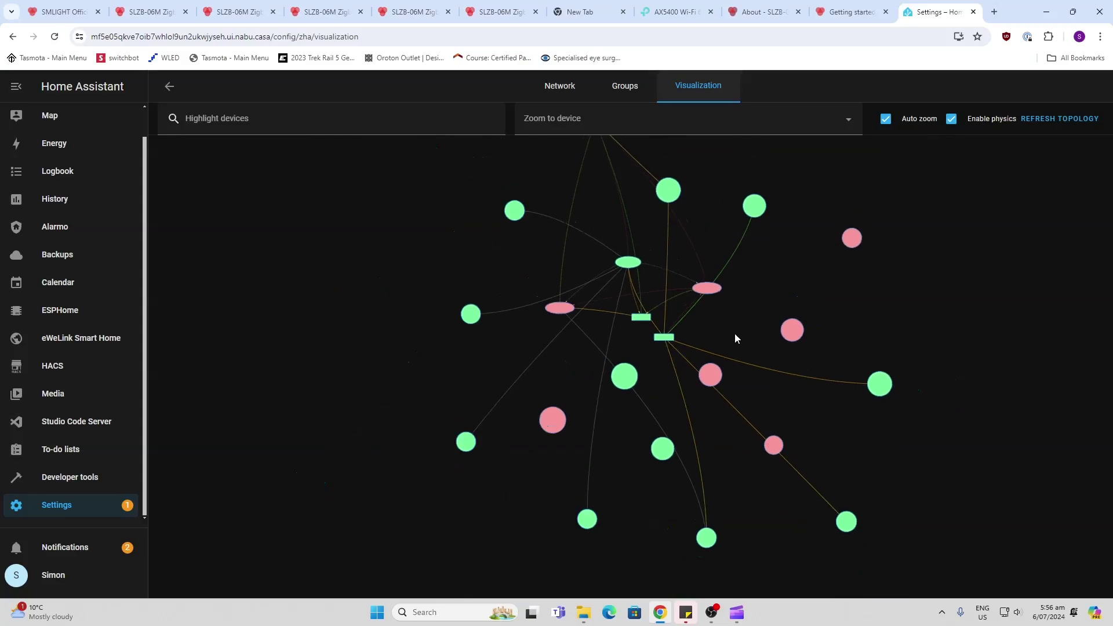